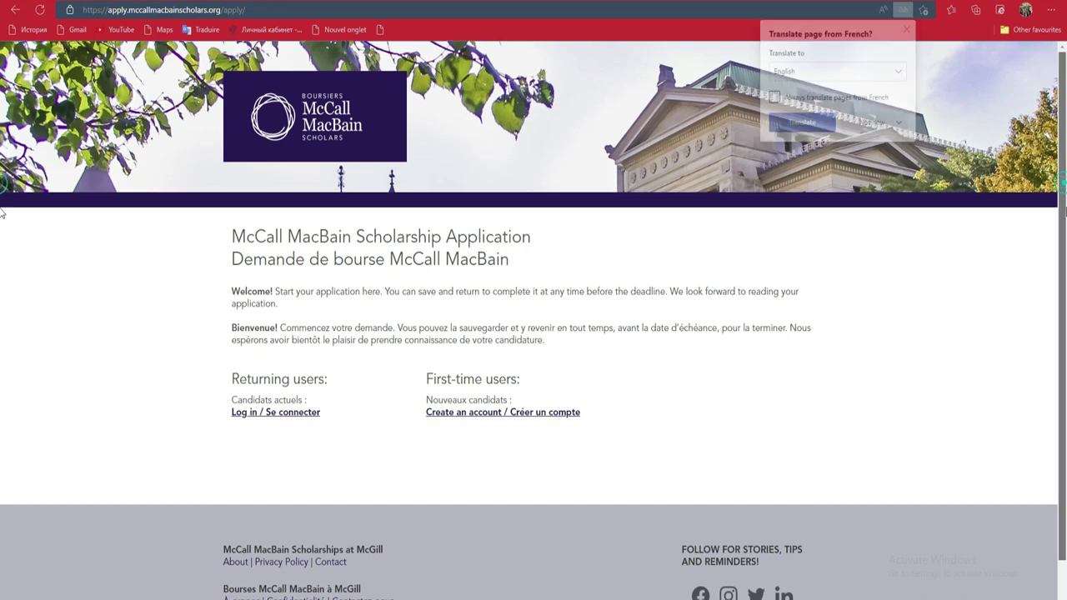
scroll(1061, 190, down, 2)
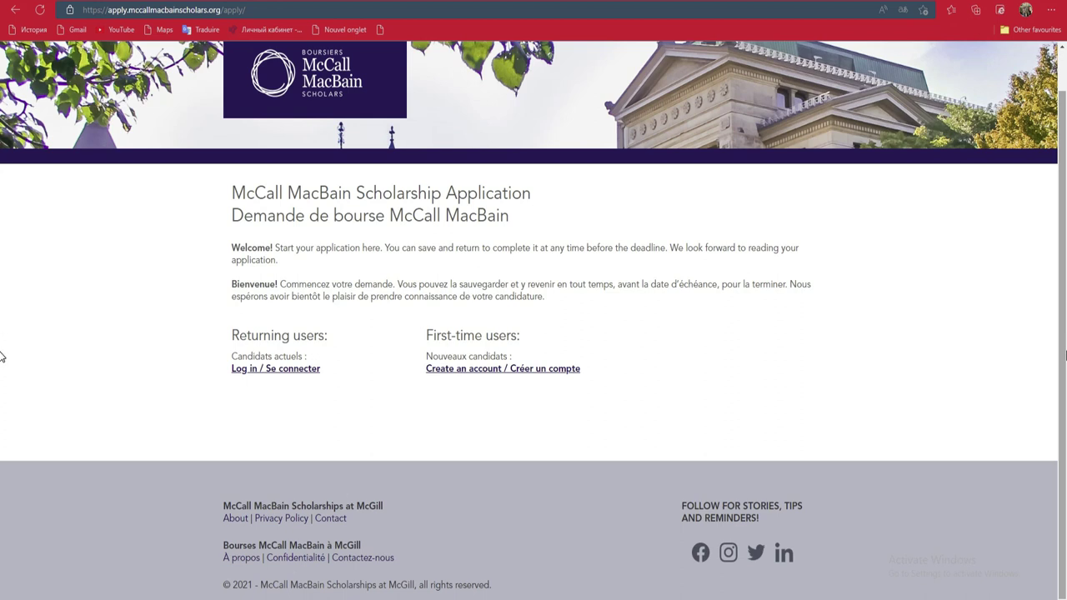
scroll(2, 342, up, 1)
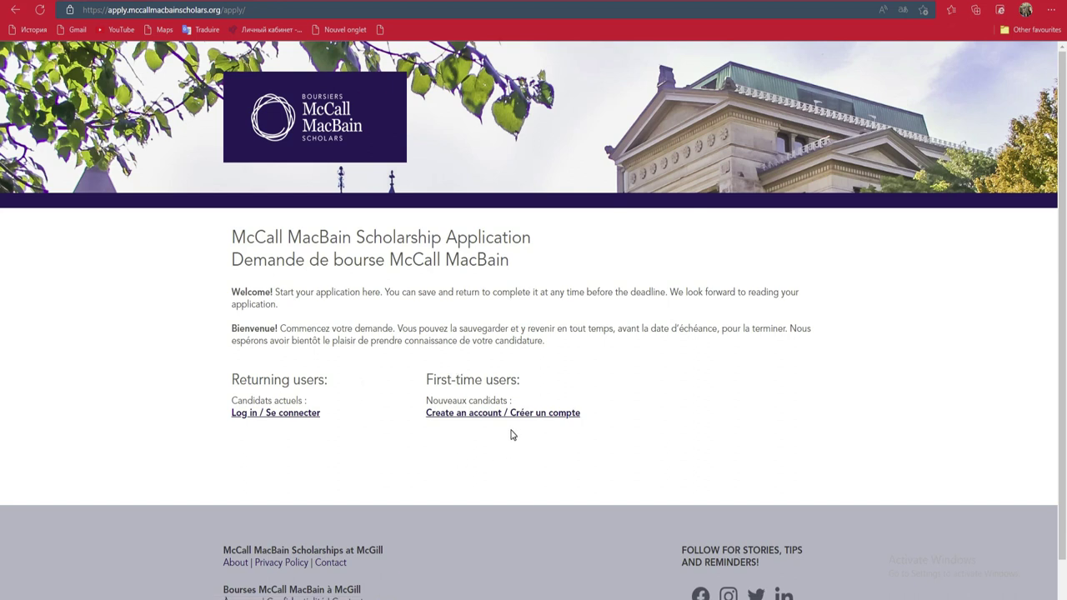
scroll(1, 332, down, 1)
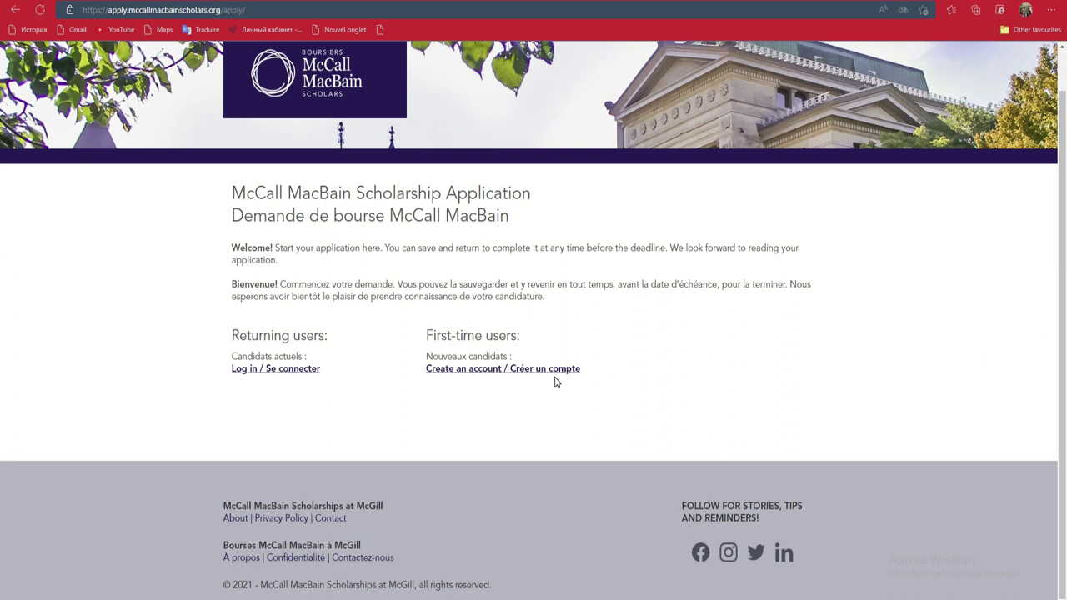
Open the new account form and enter the applicant's e-mail address, first name and last name
click(486, 369)
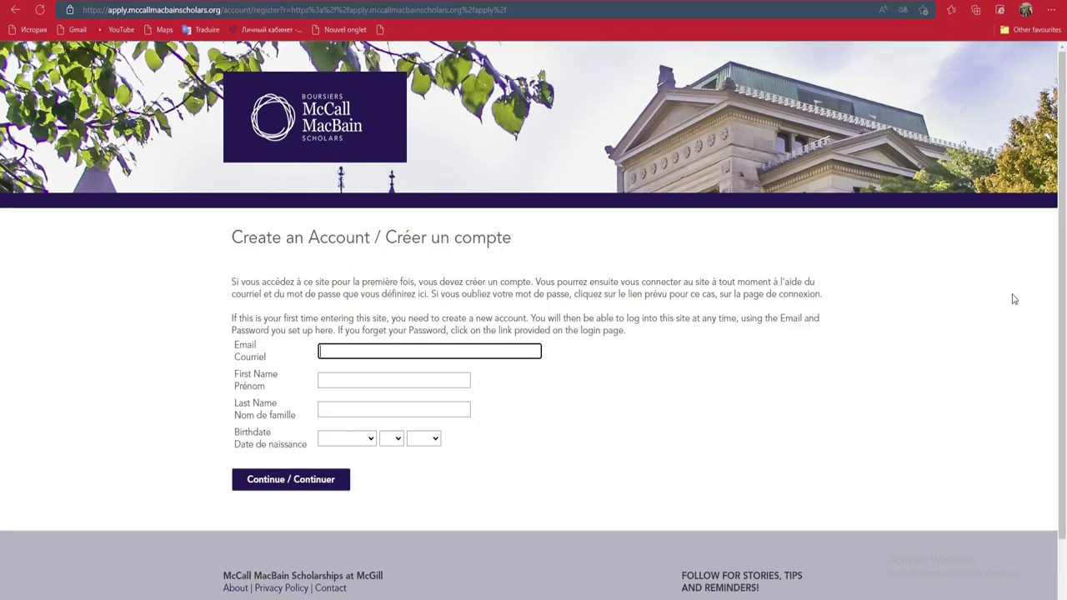
scroll(1, 226, down, 1)
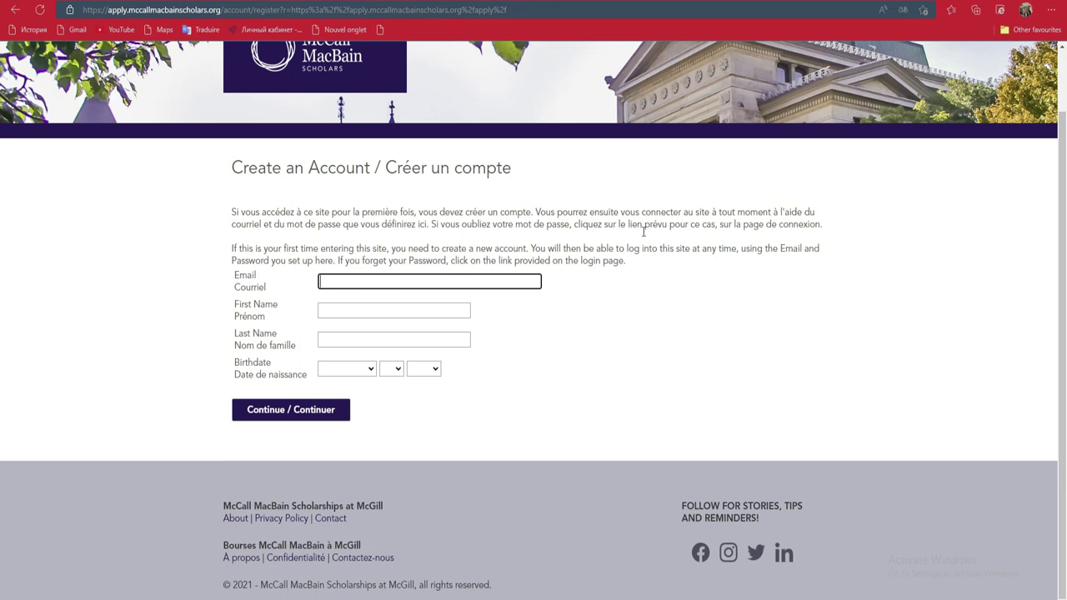
click(380, 285)
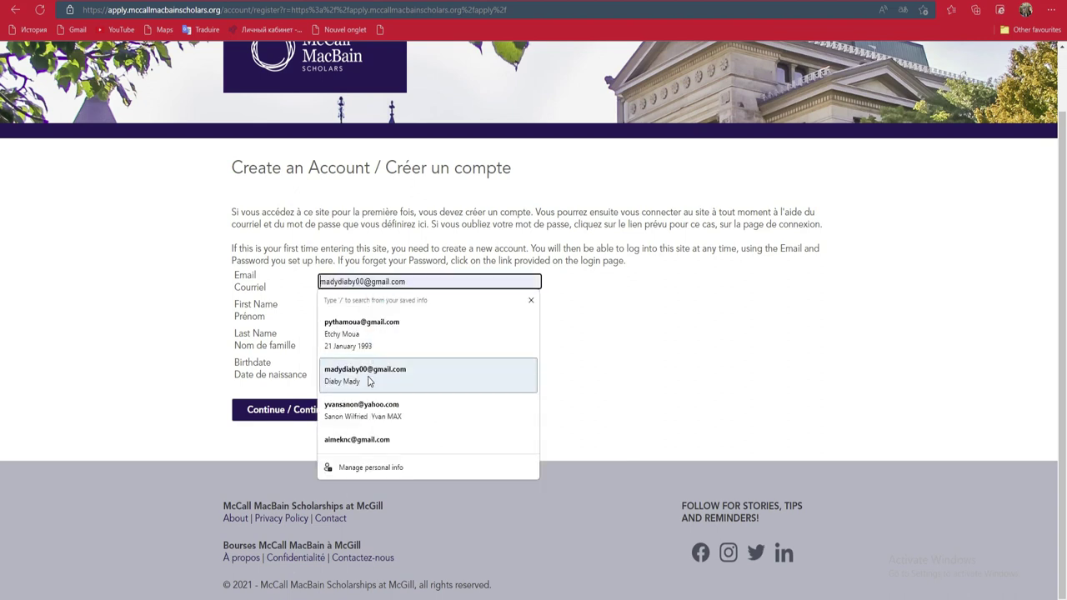
click(448, 282)
click(459, 282)
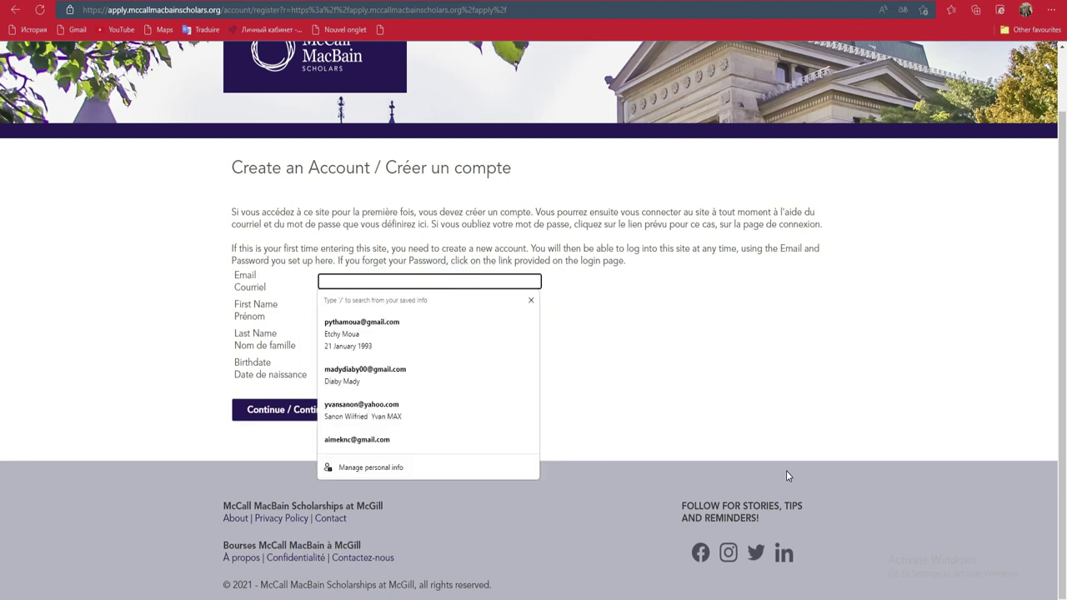
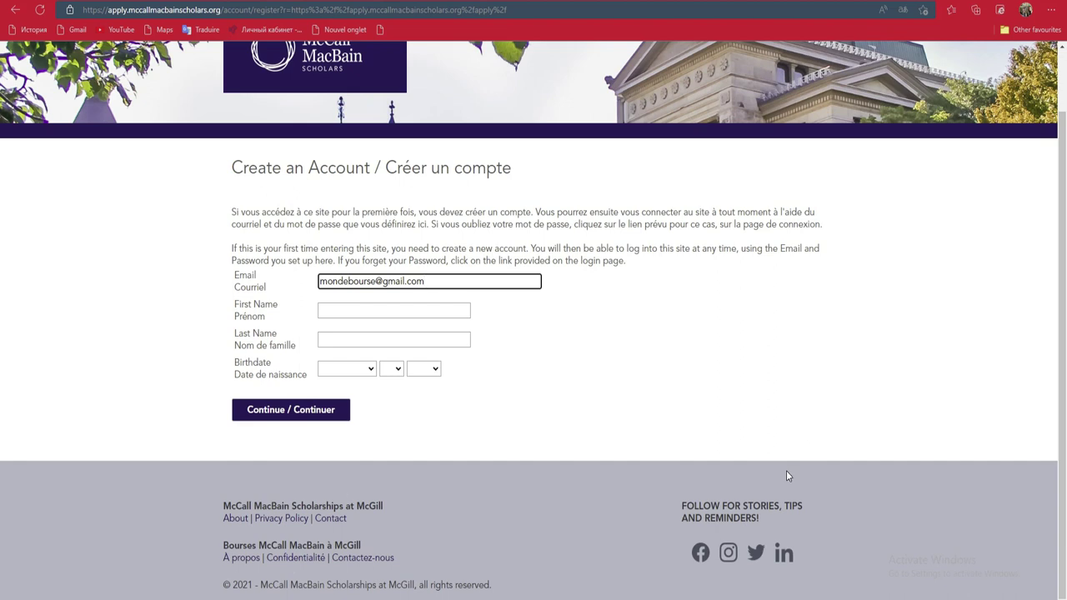
key(Tab)
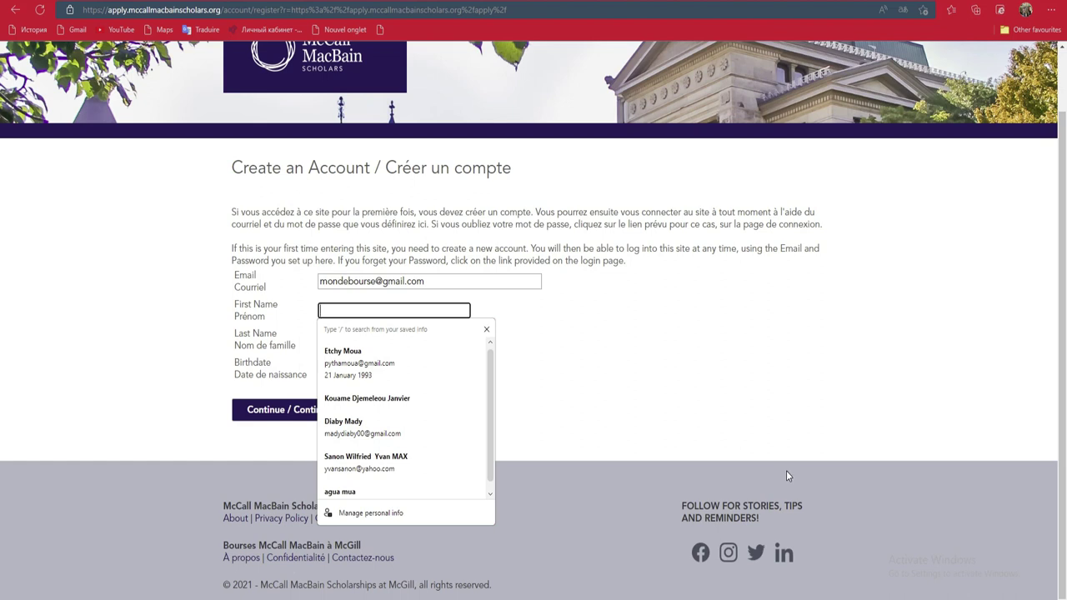
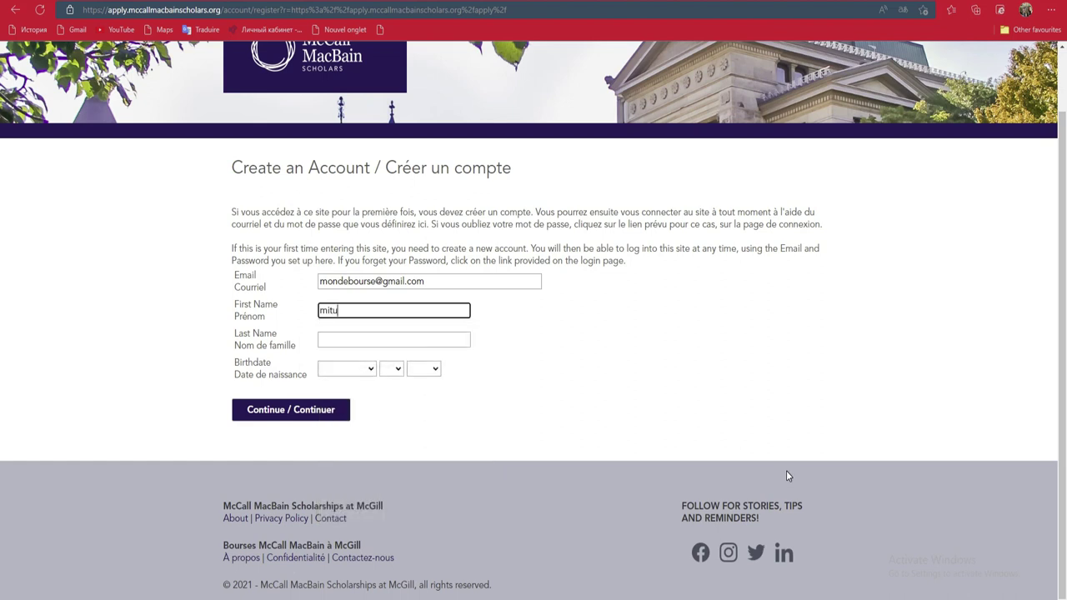
key(Tab)
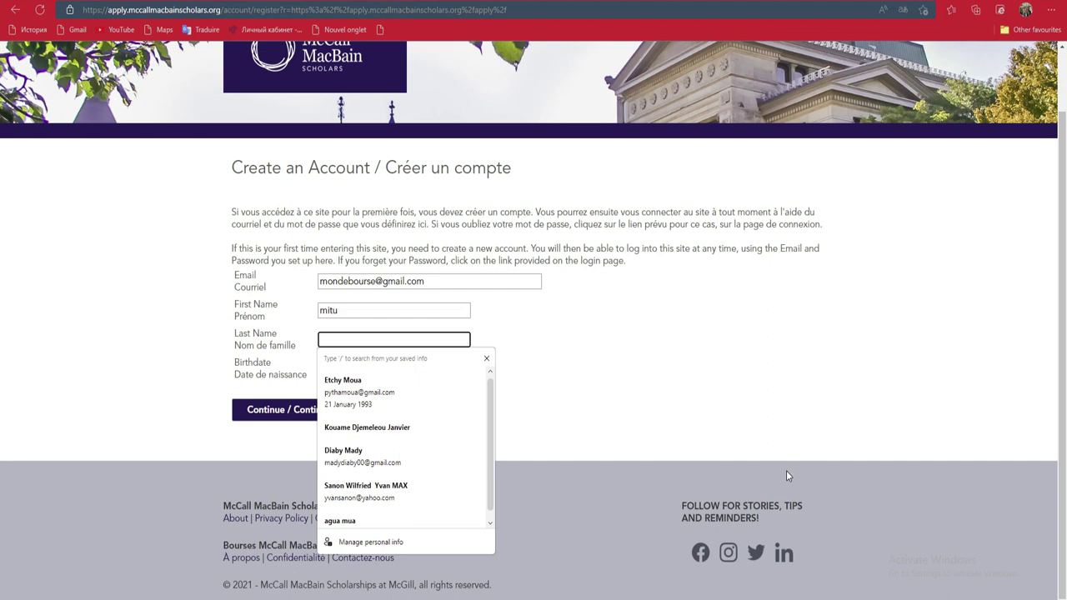
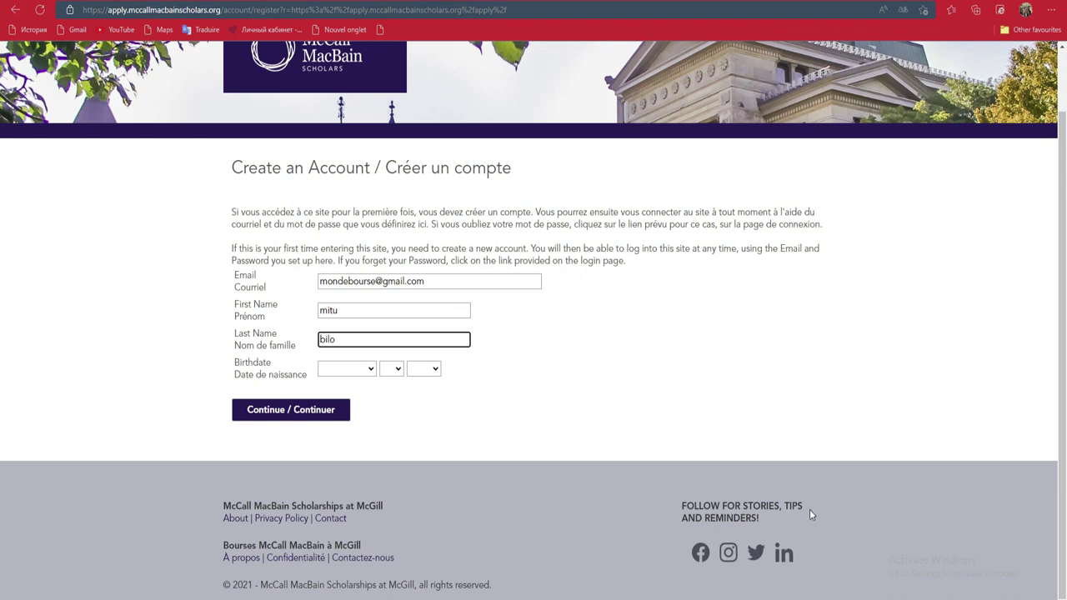
click(365, 375)
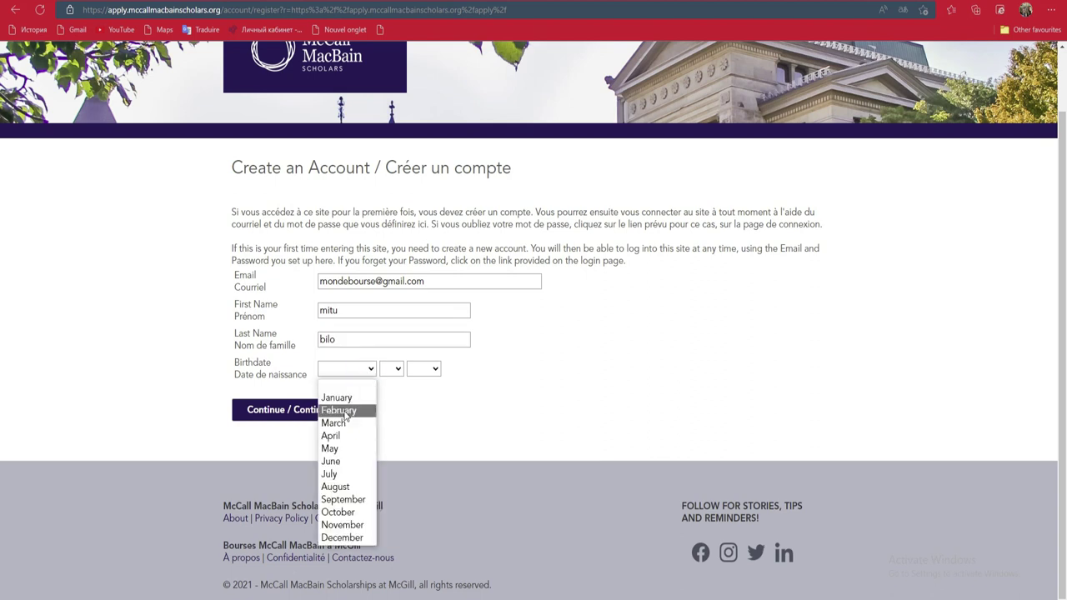
click(345, 410)
click(392, 369)
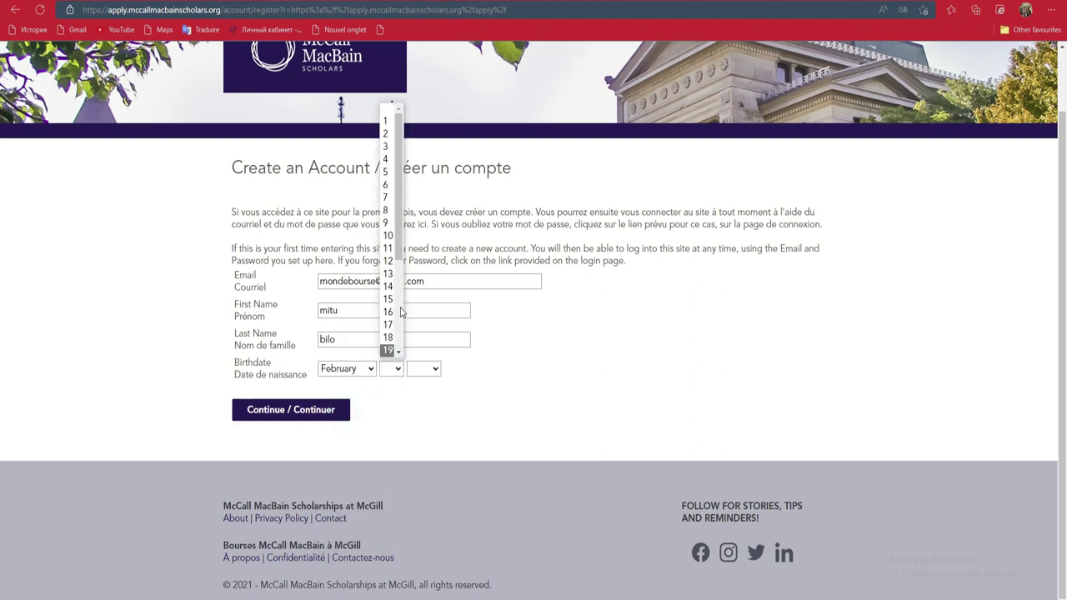
click(386, 197)
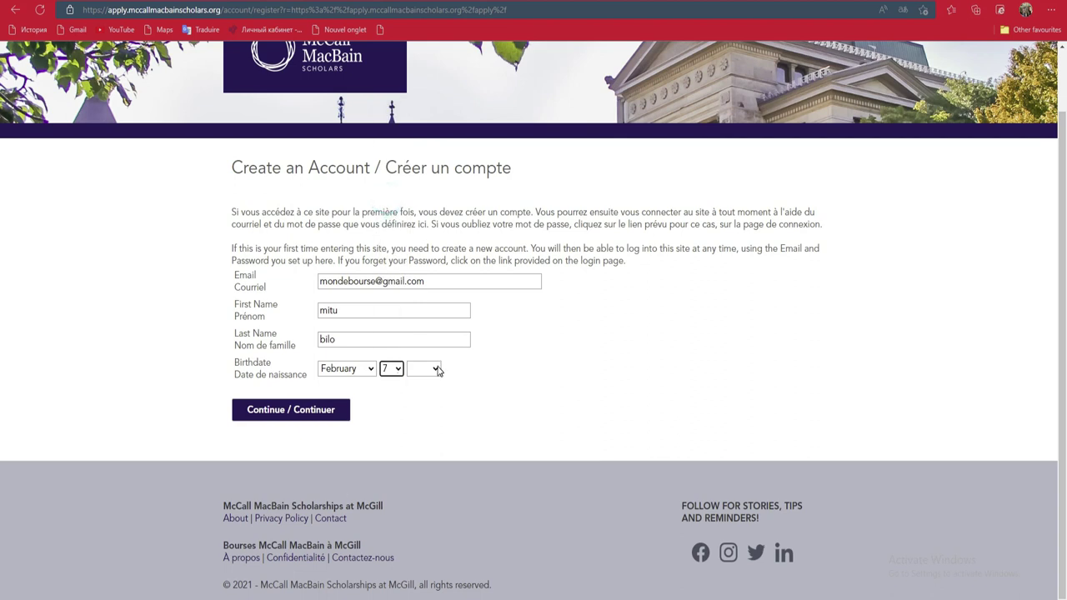
click(433, 370)
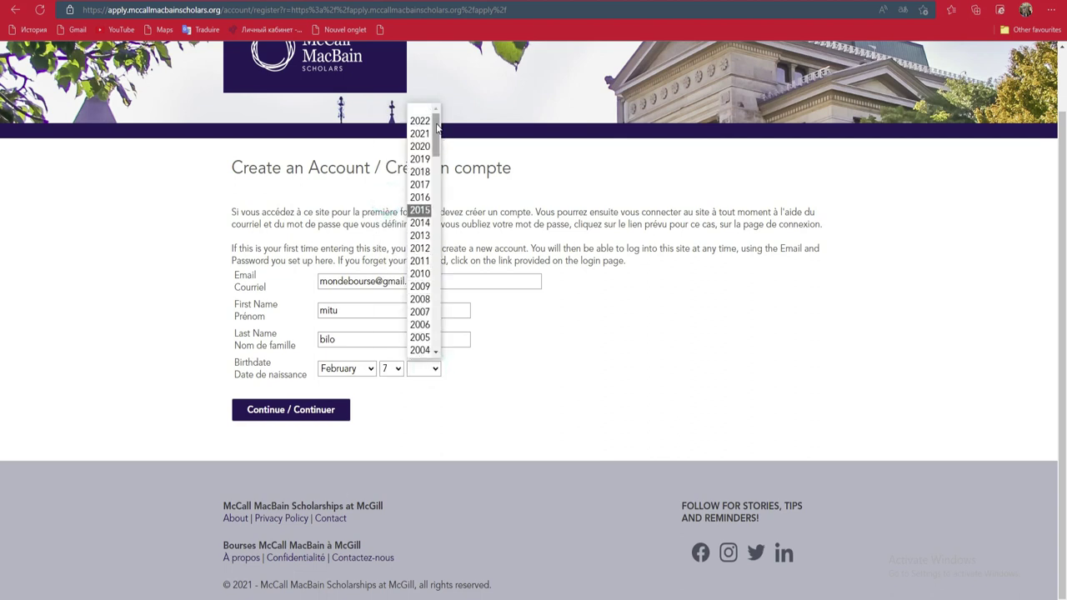
click(420, 324)
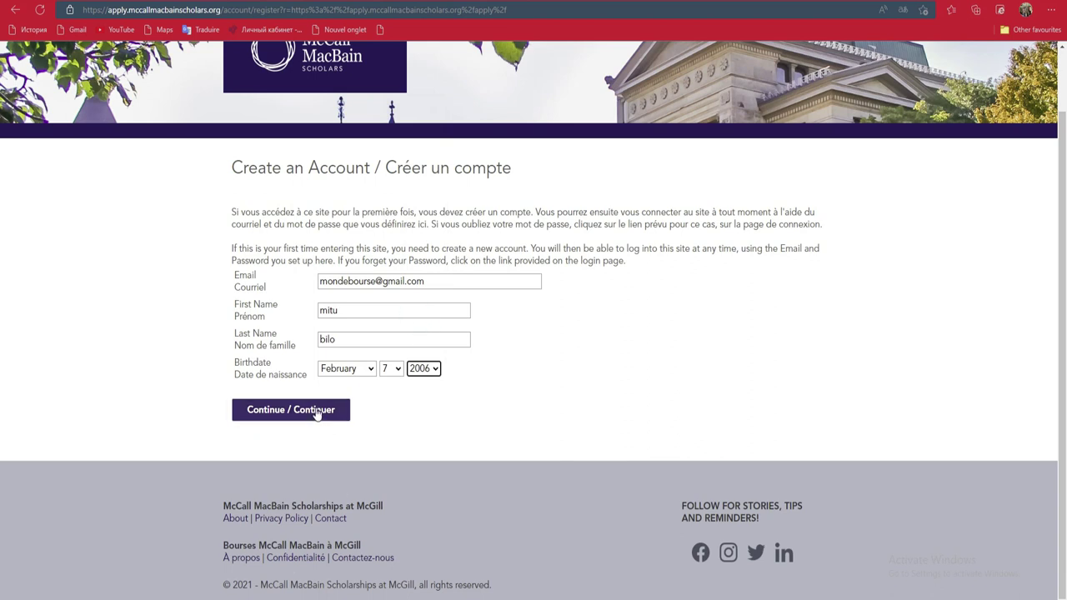
click(316, 411)
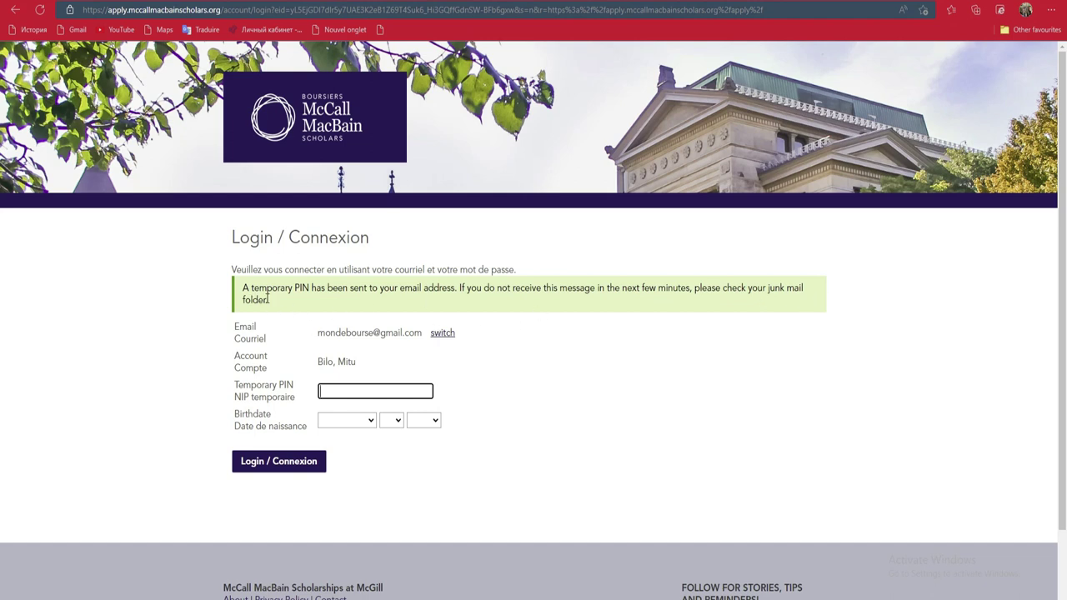
Read the temporary PIN notice on the login page, then go to the Gmail inbox
drag(268, 300, 248, 292)
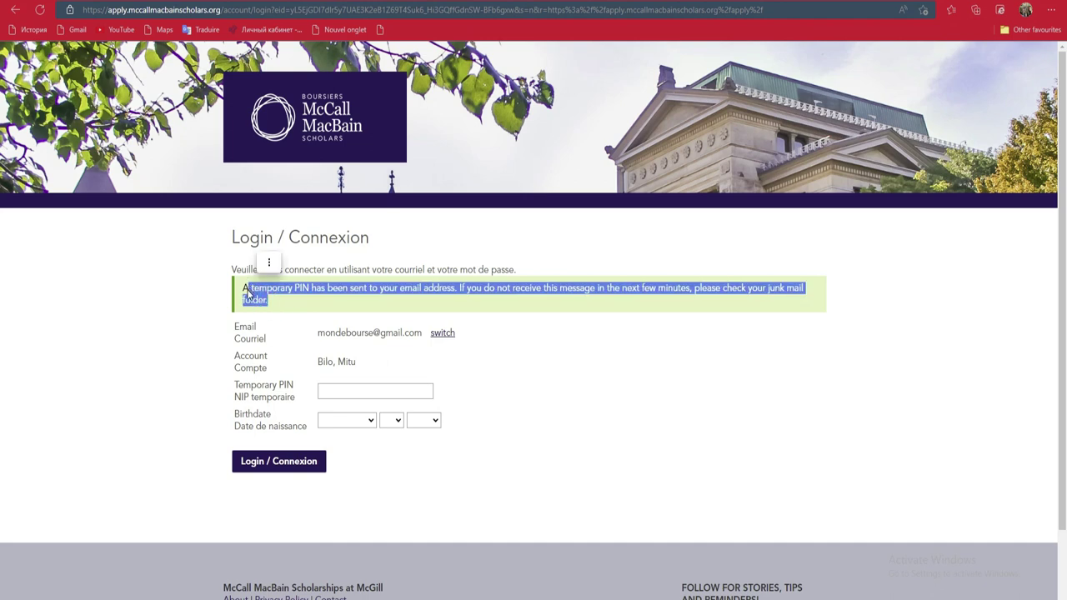
click(329, 390)
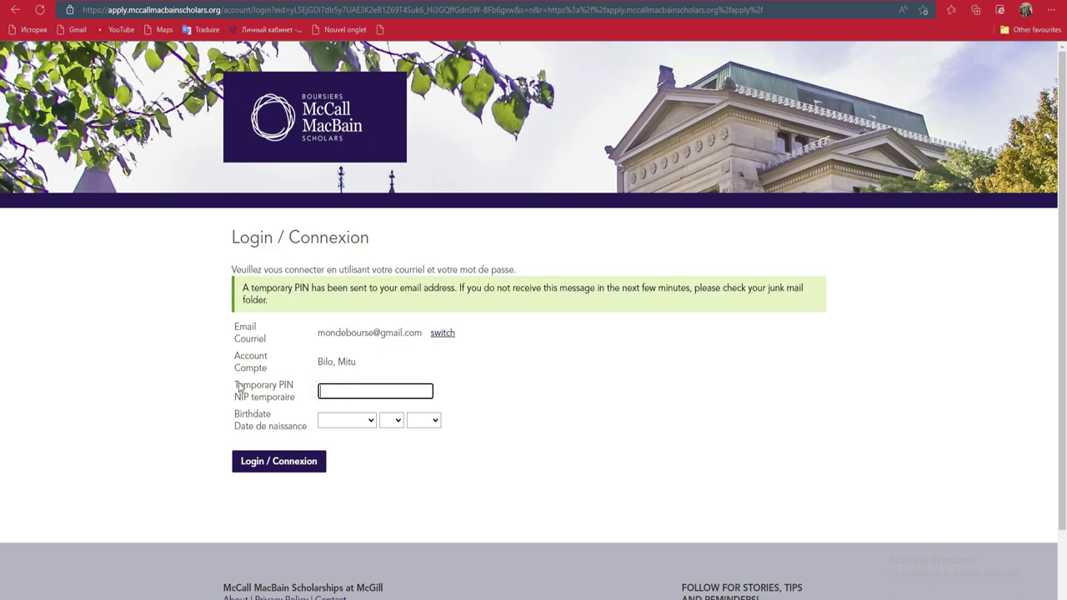
drag(236, 385, 250, 406)
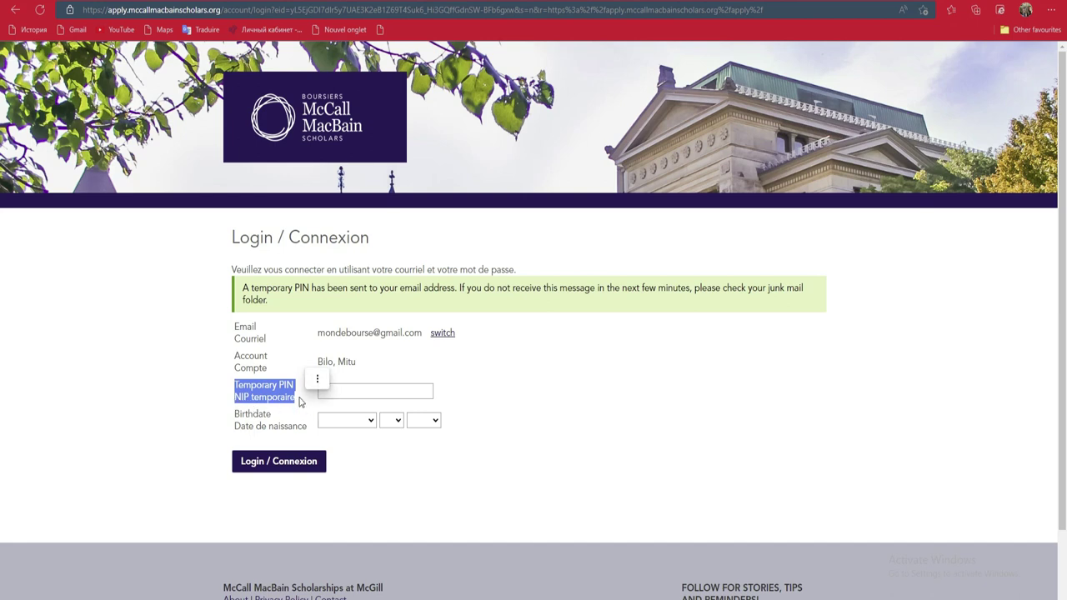
click(382, 395)
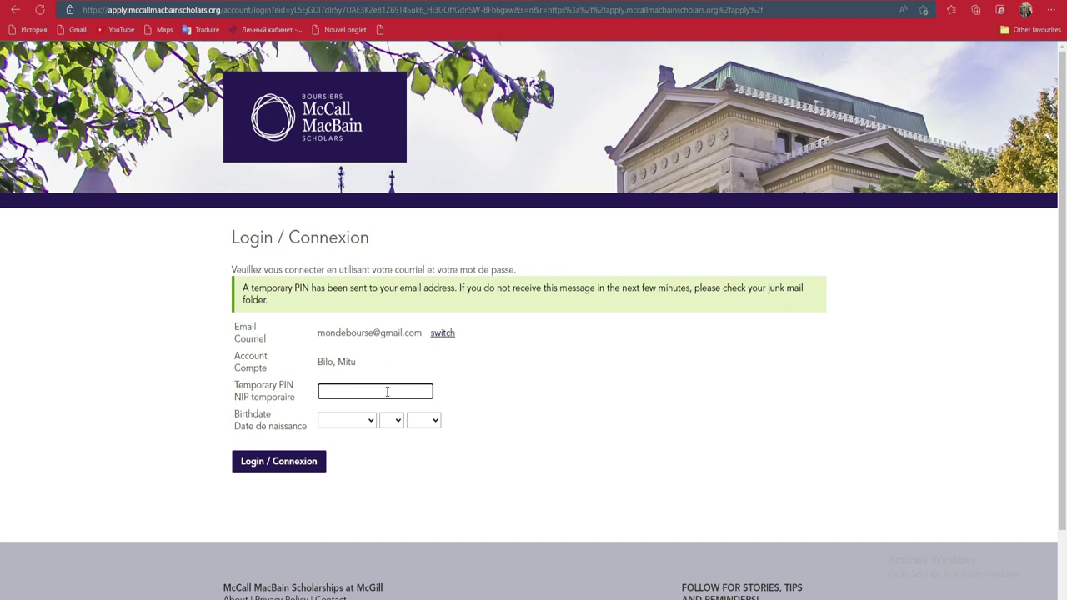
click(654, 380)
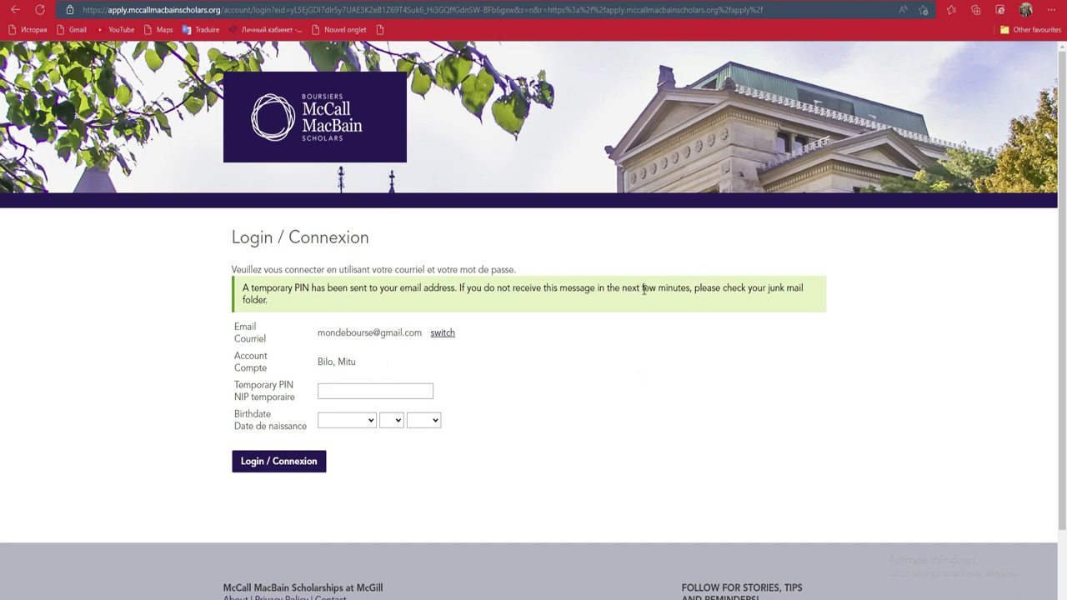
drag(643, 288, 693, 288)
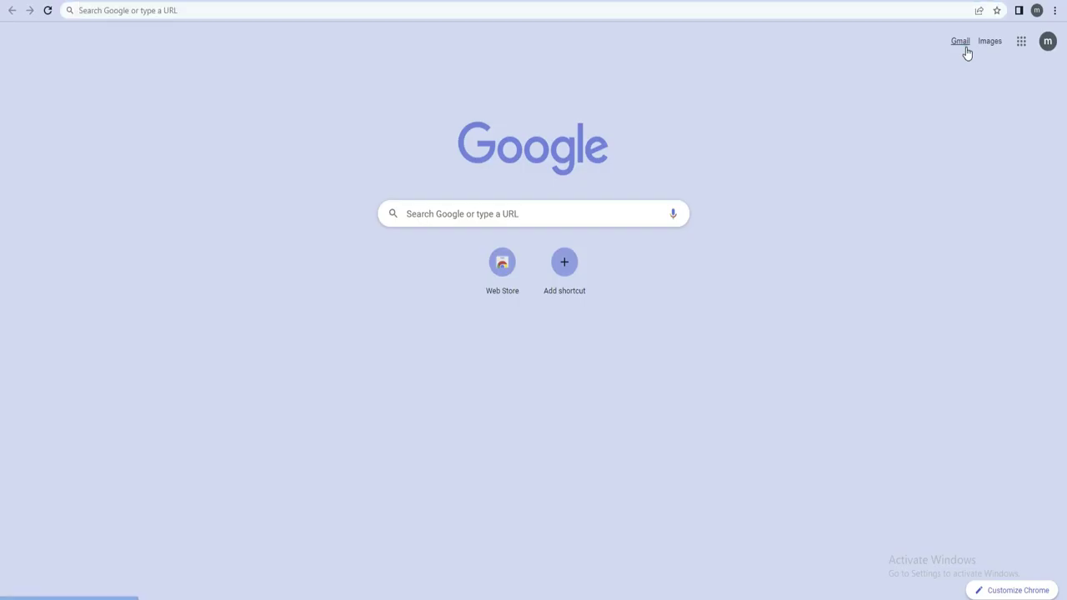
click(964, 48)
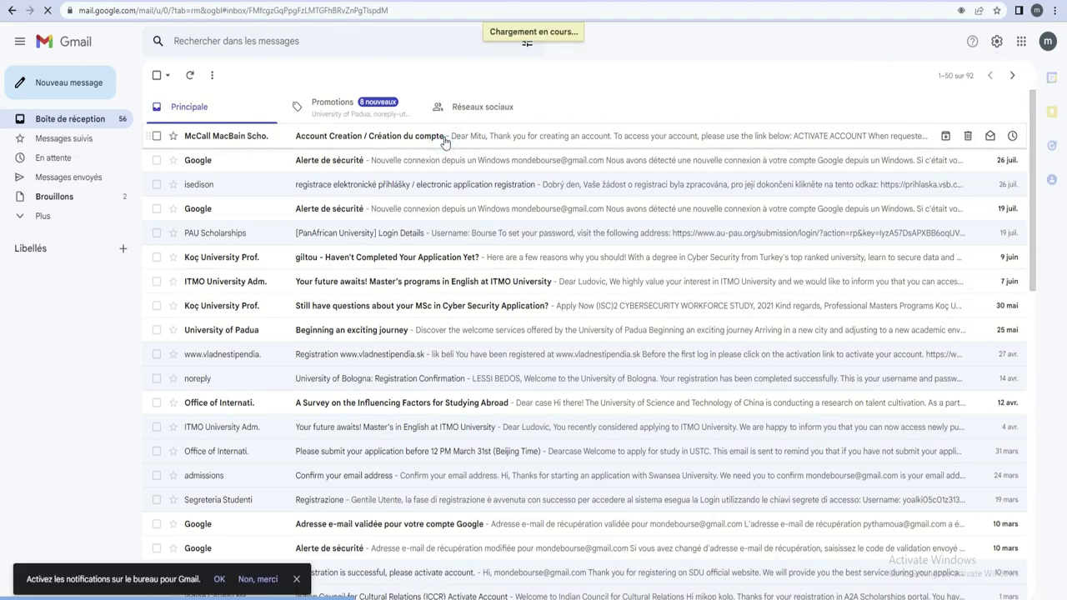
Open the Account Creation / Création du compte email and copy its temporary PIN
click(534, 138)
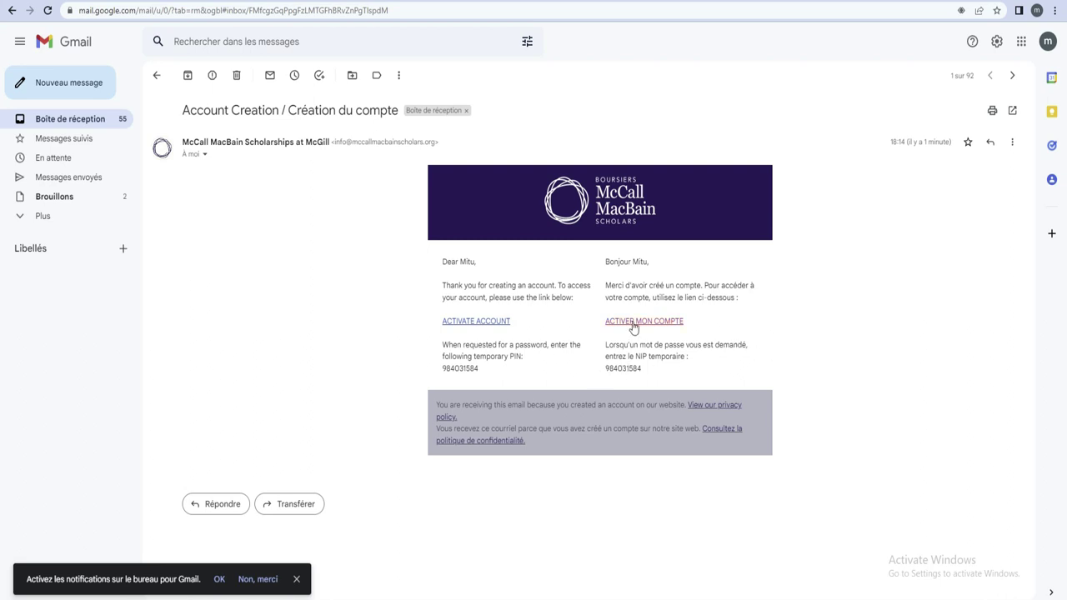
double_click(604, 371)
right_click(626, 370)
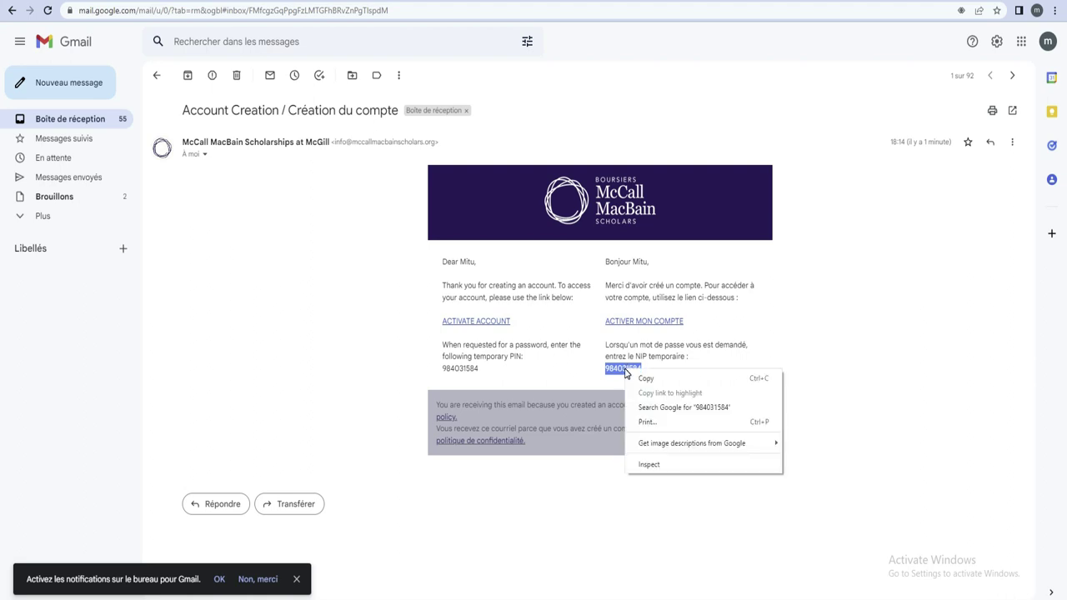
click(643, 378)
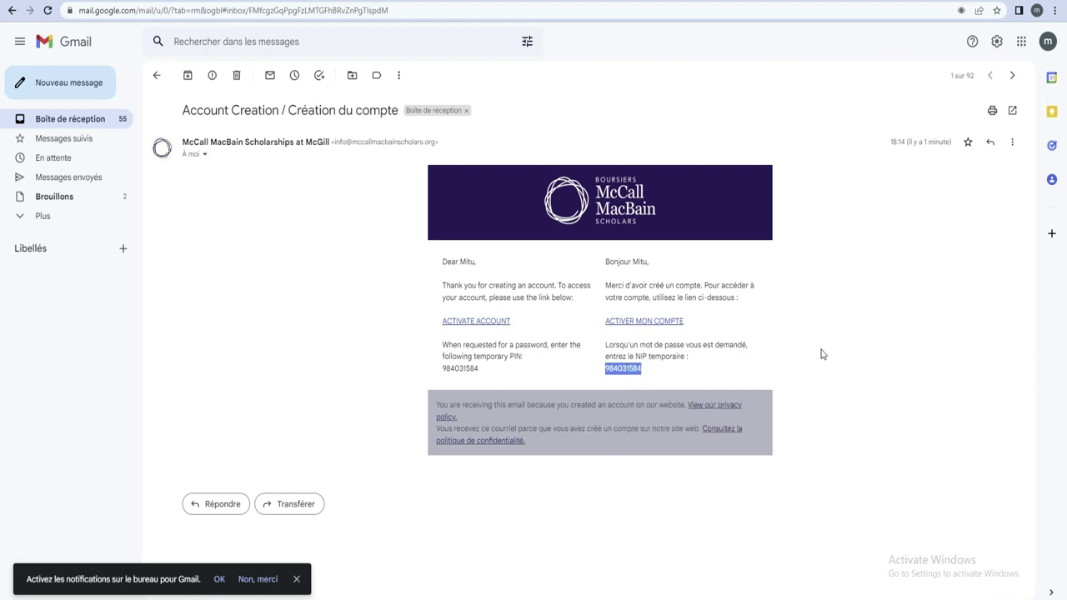
Follow the activation link and paste the copied PIN into the Temporary PIN field, checking it against the email
click(631, 324)
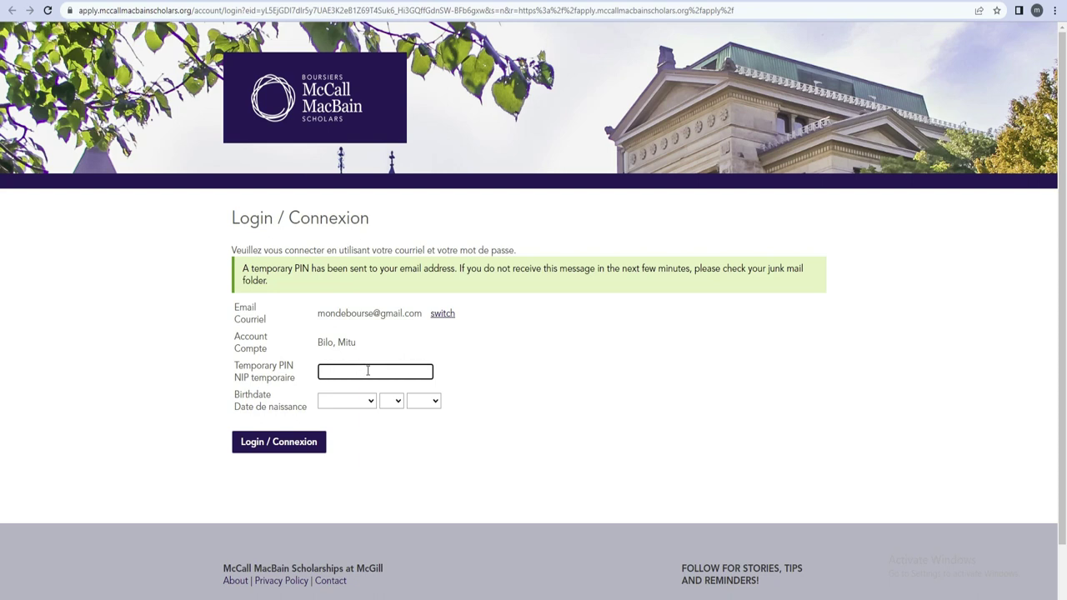
right_click(367, 371)
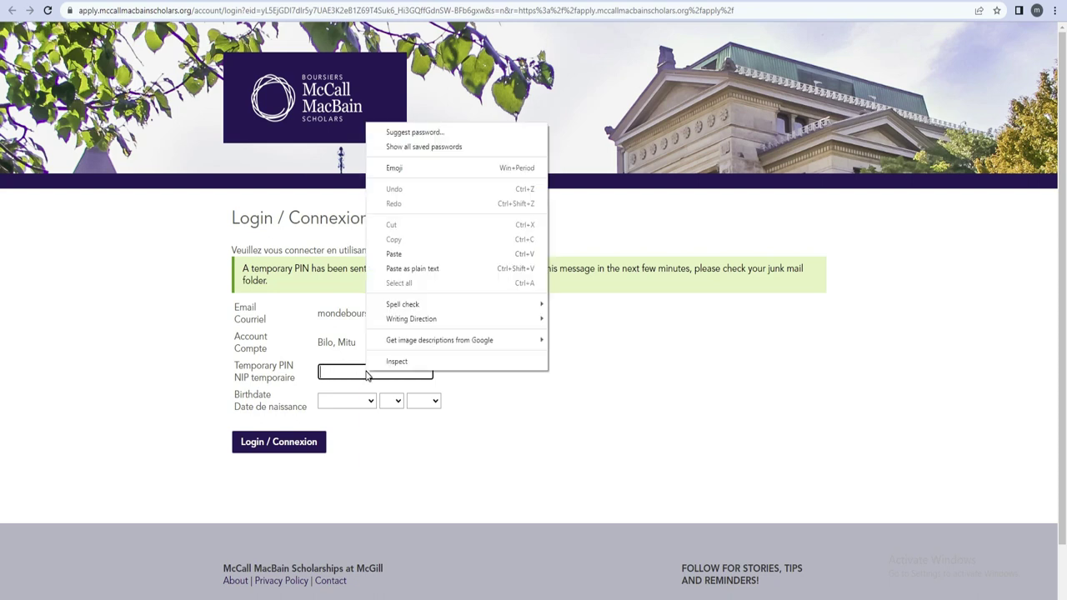
click(405, 255)
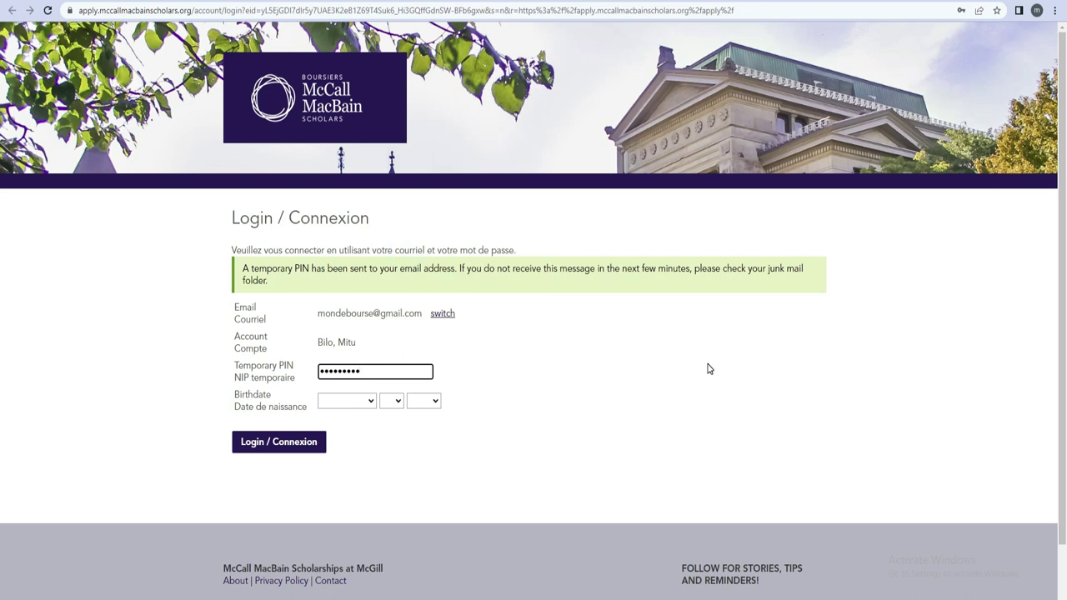
key(ctrl+Tab)
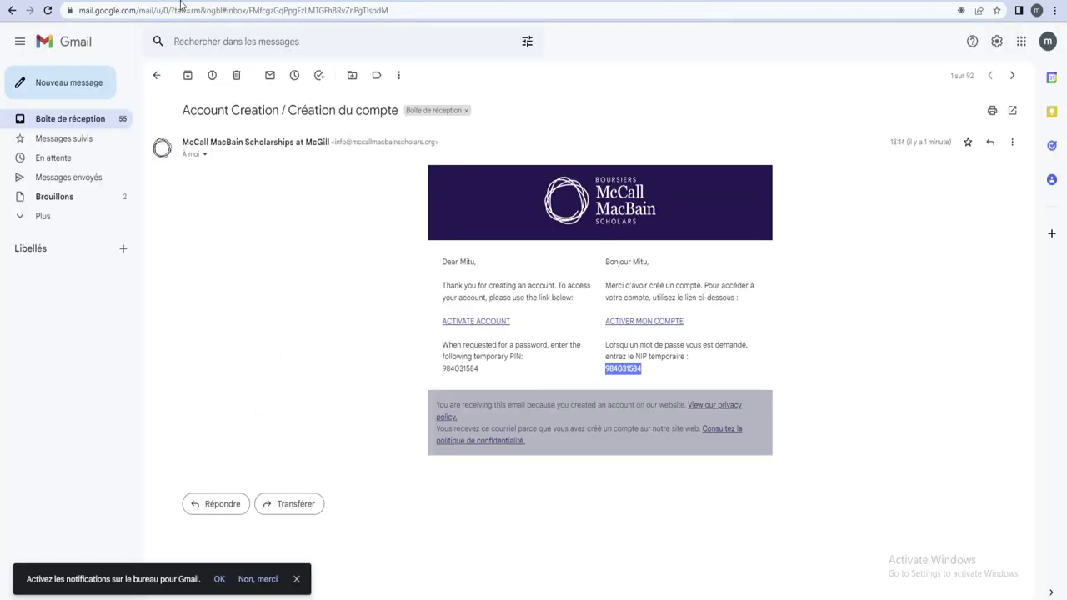
key(ctrl+Tab)
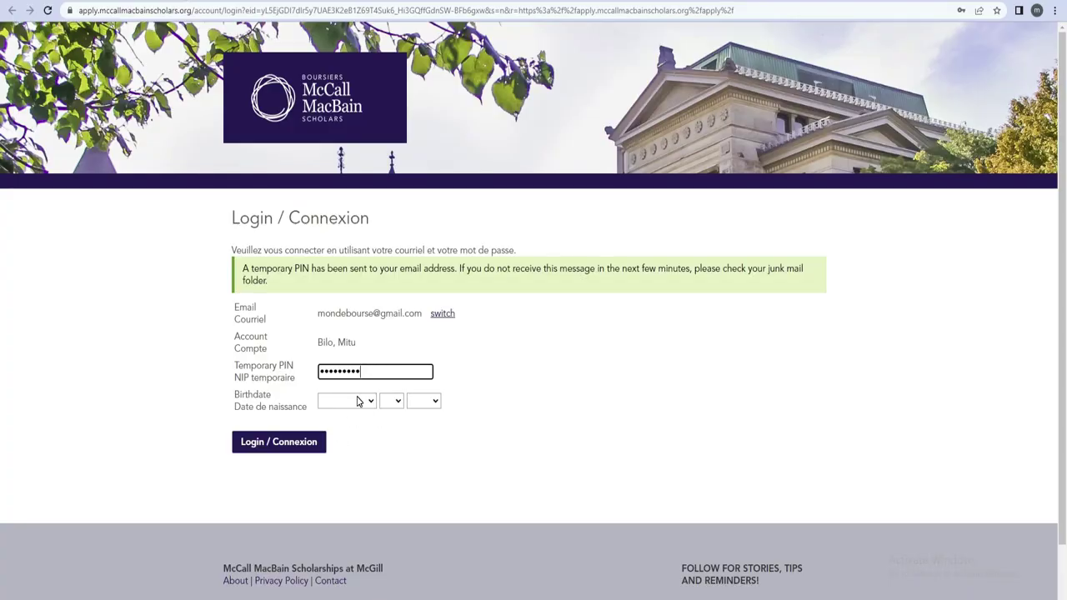
click(370, 403)
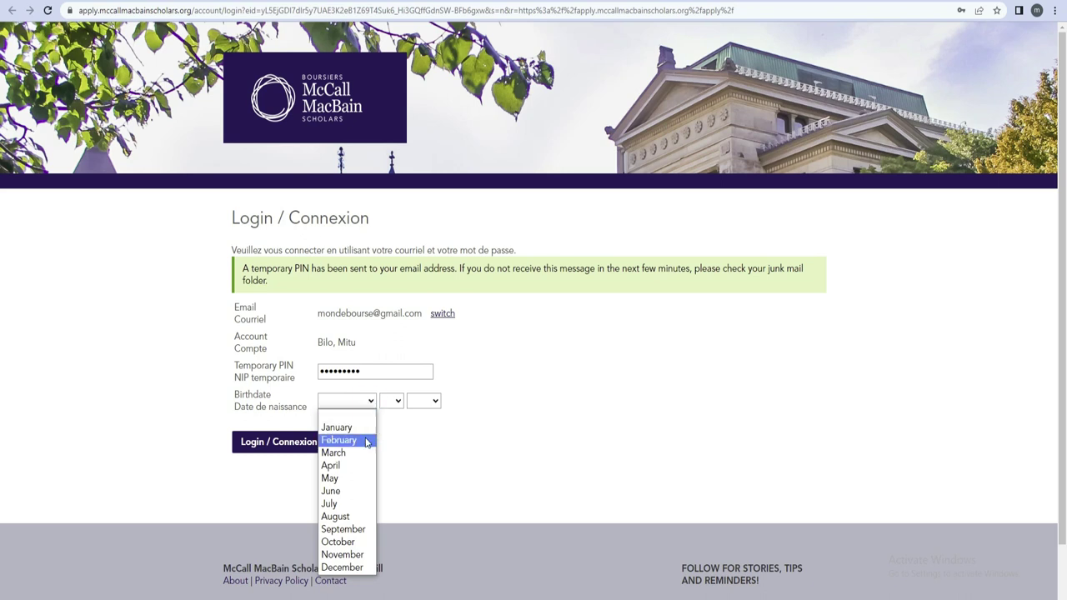
click(364, 440)
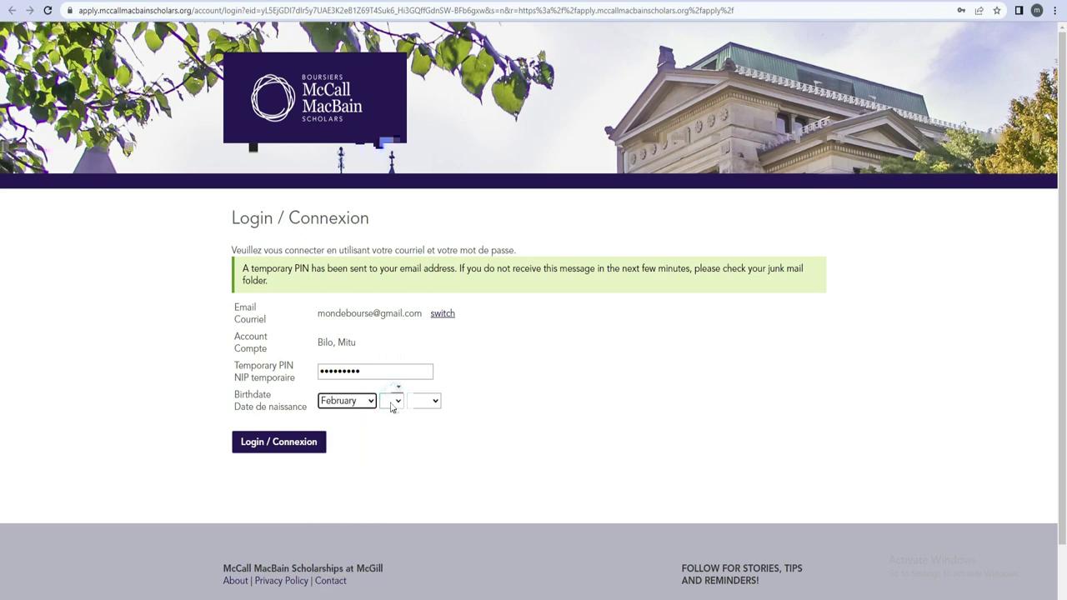
click(389, 401)
click(387, 234)
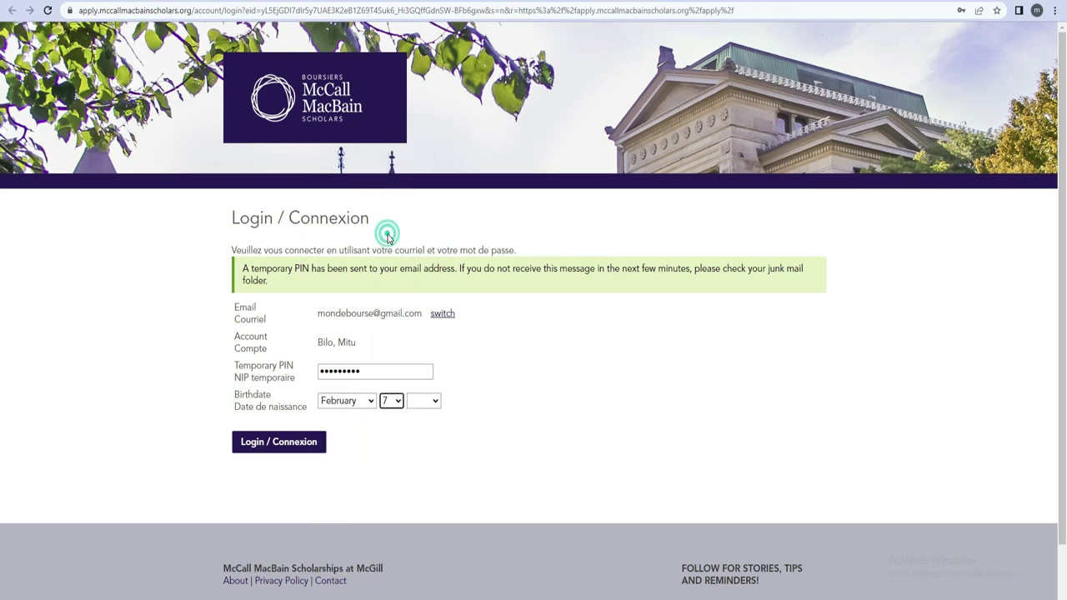
click(420, 401)
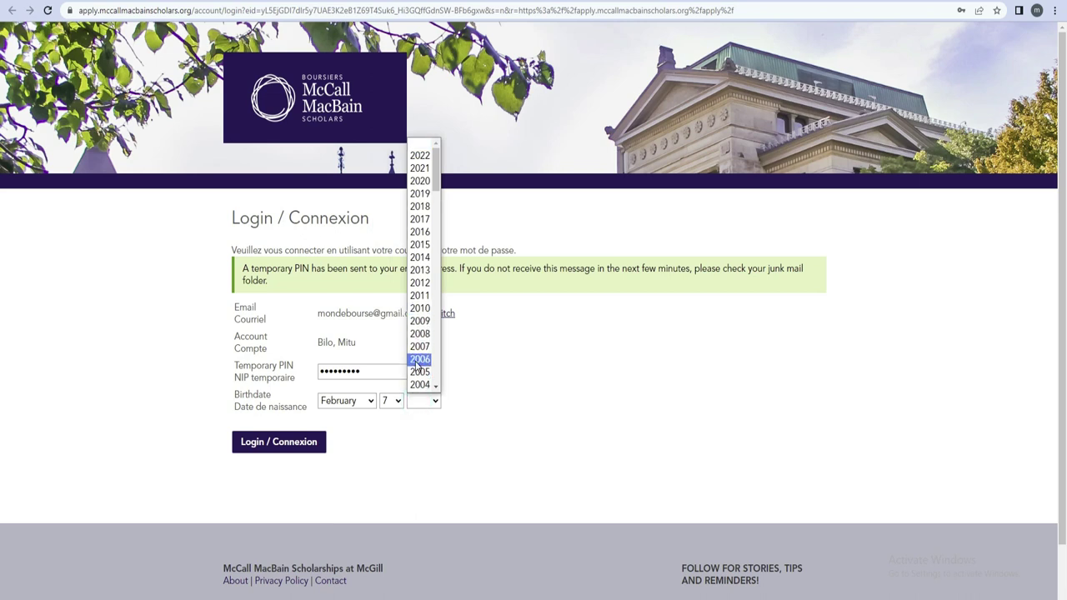
click(419, 359)
click(295, 443)
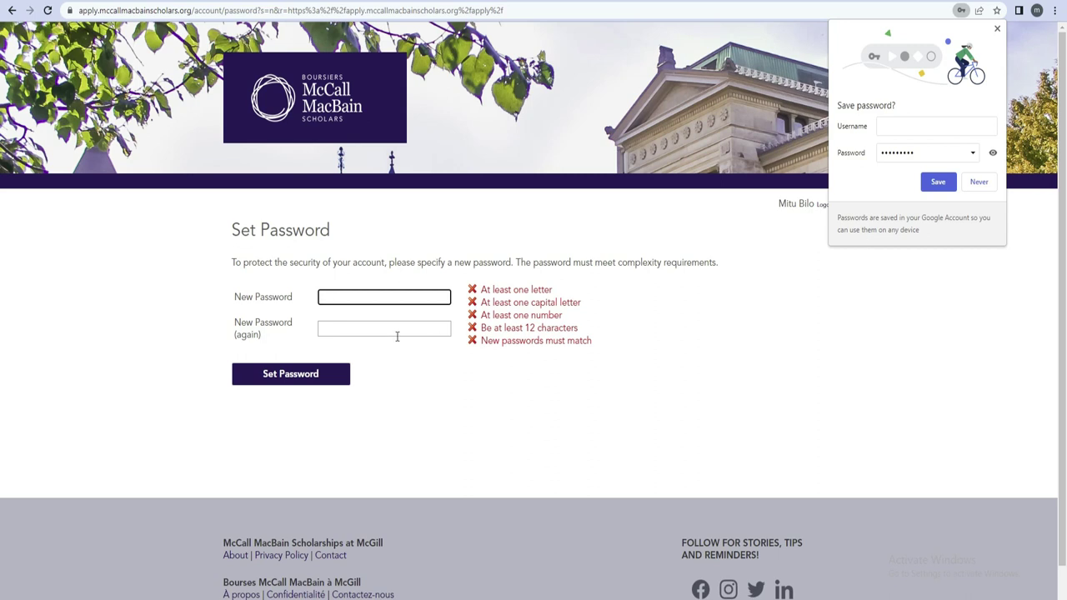
Decline Chrome's offer to save the password by choosing Never
click(981, 186)
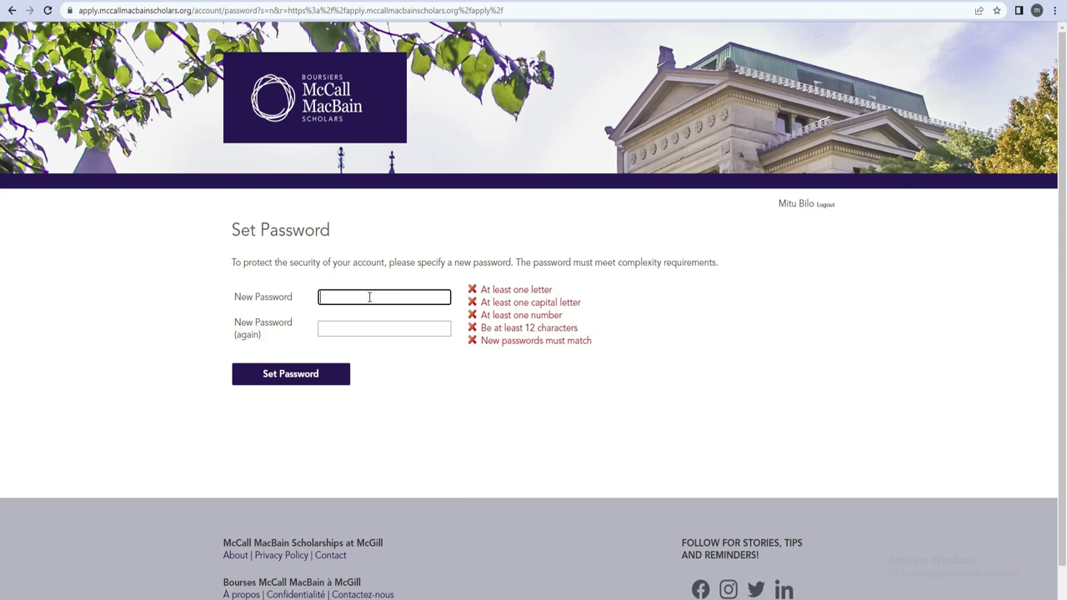
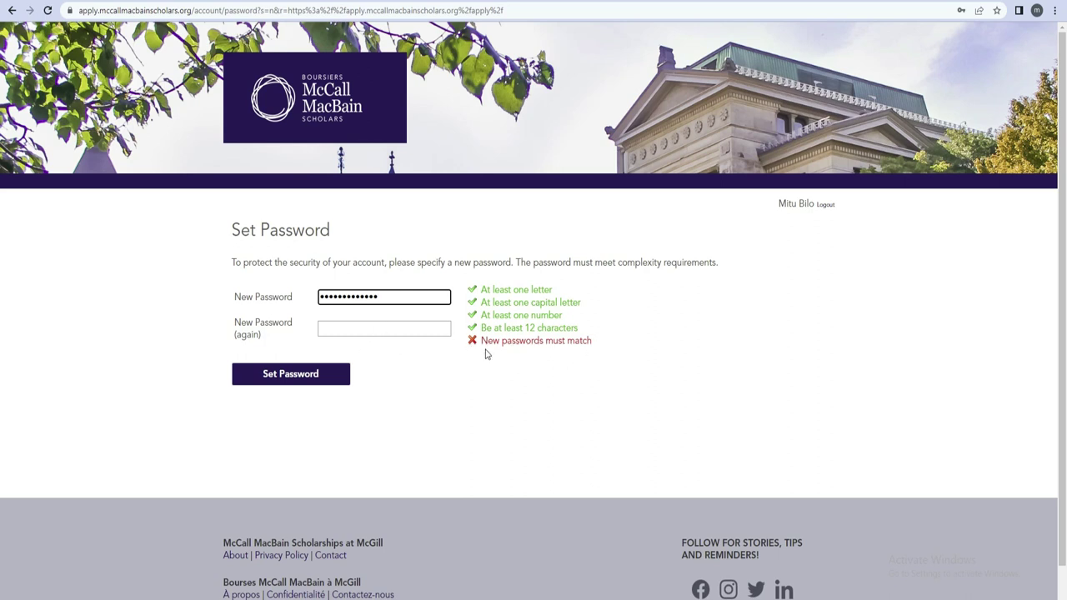
Type the password confirmation, then erase it and retype it in the second field
click(341, 331)
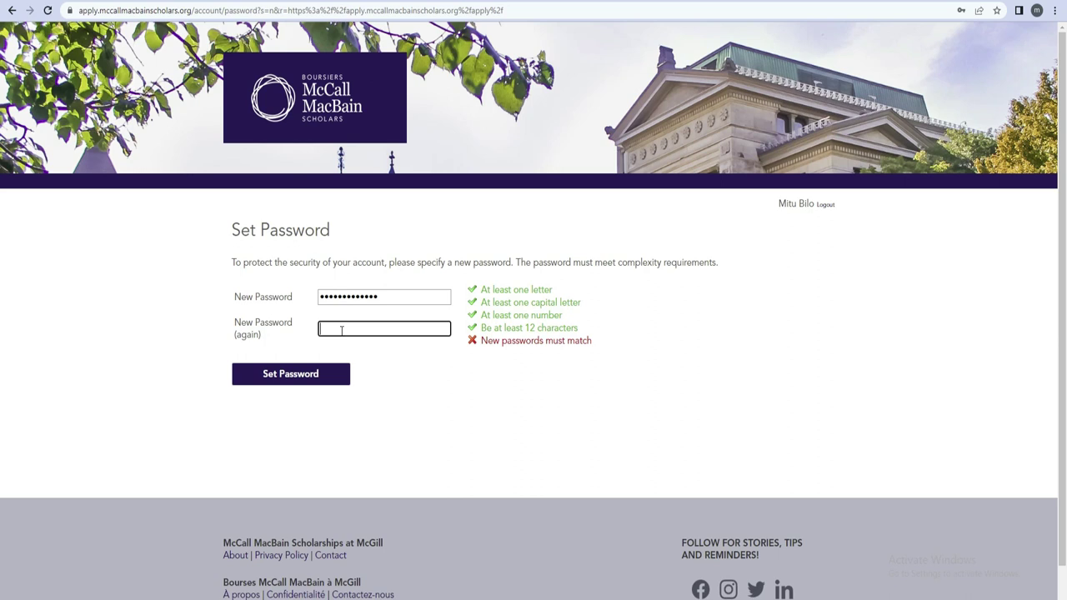
text(•••••••••••••)
drag(382, 327, 312, 334)
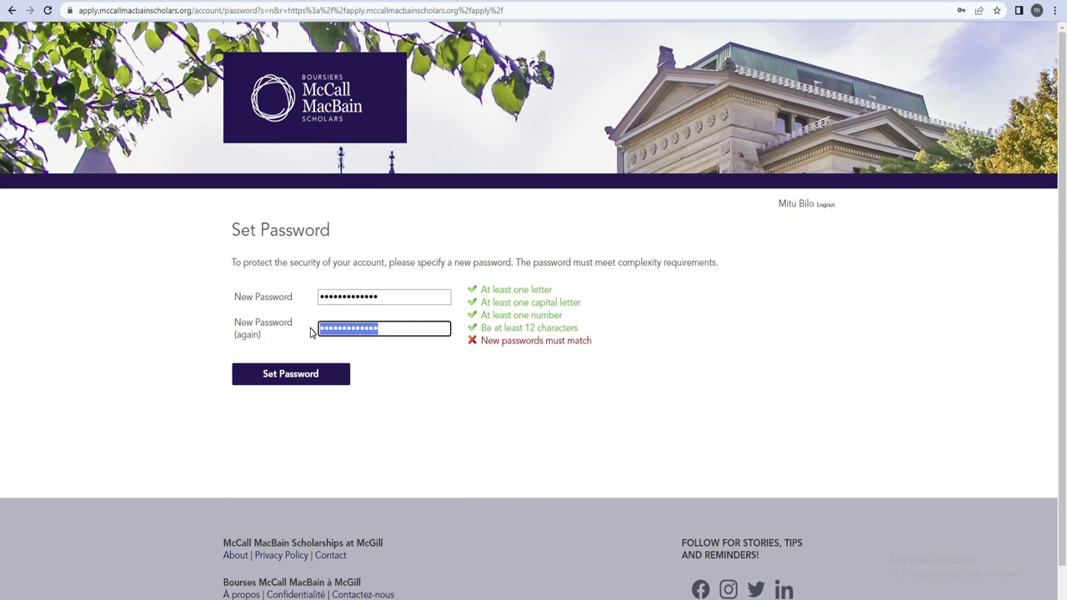
key(BackSpace)
text(•)
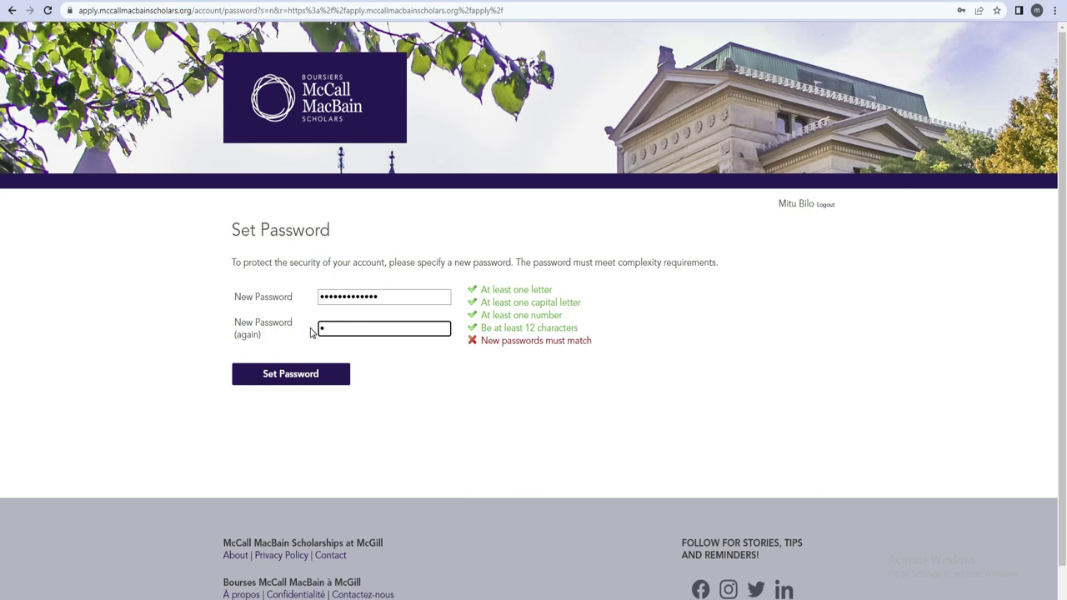
text(•••)
text(aaaa)
click(308, 381)
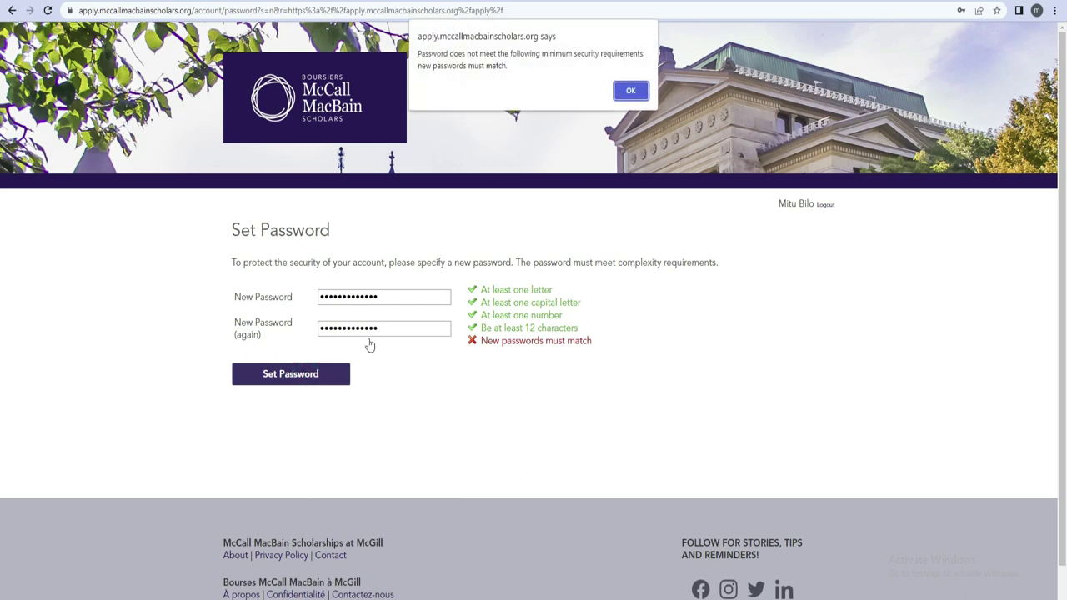
click(631, 92)
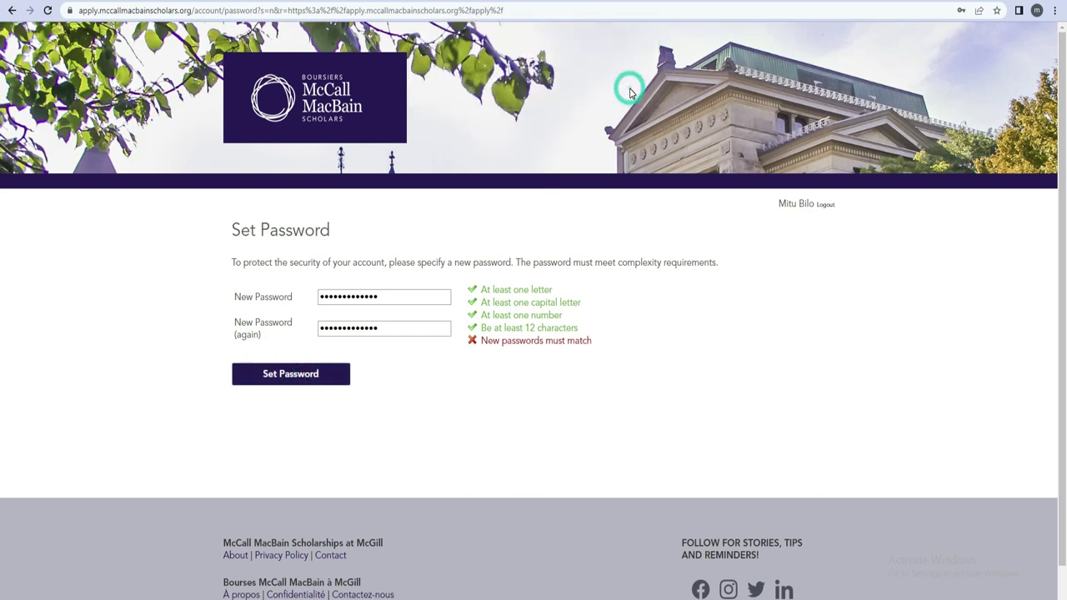
click(336, 376)
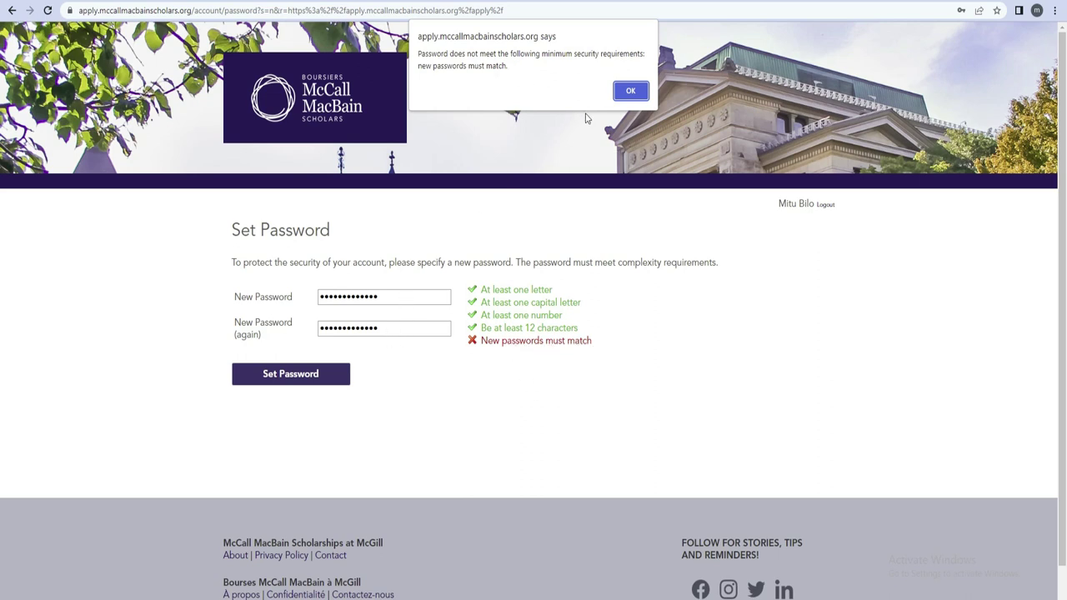
click(627, 92)
drag(392, 293, 312, 300)
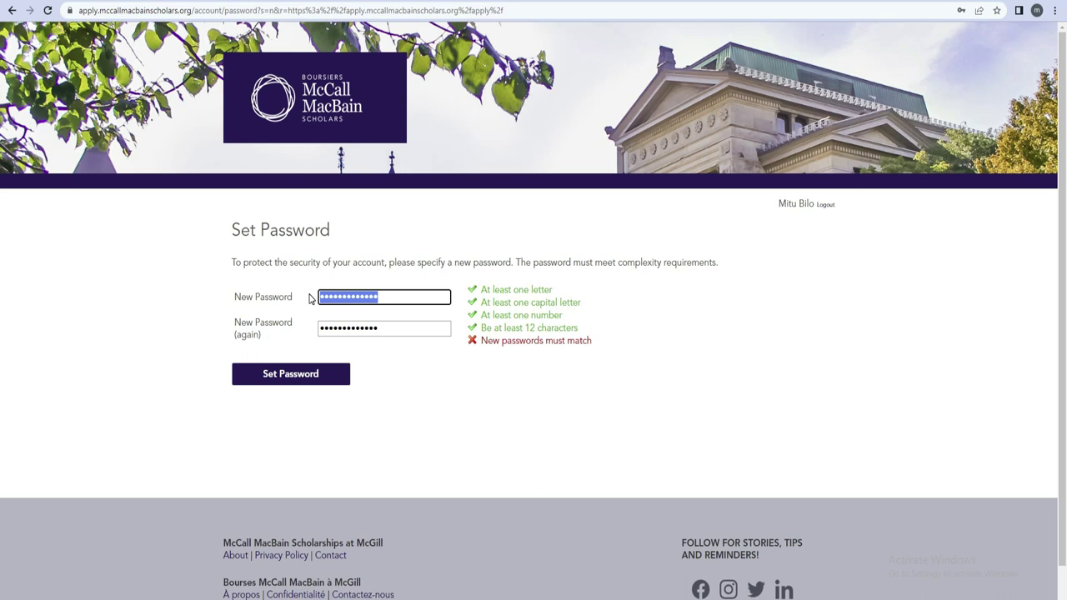
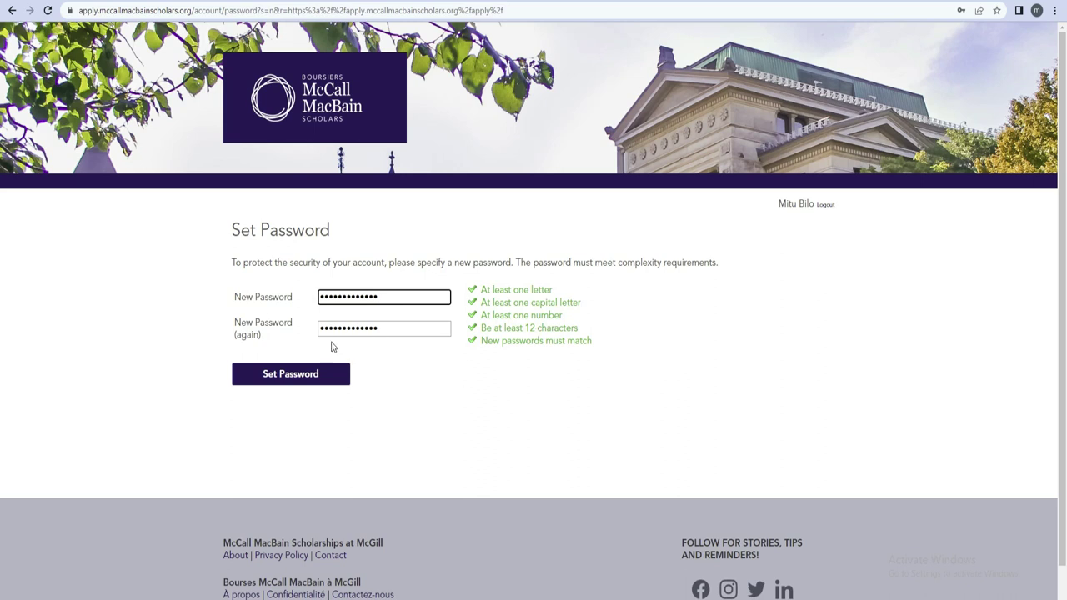
Retype the new password so both fields match and all rules pass, then set it
click(289, 377)
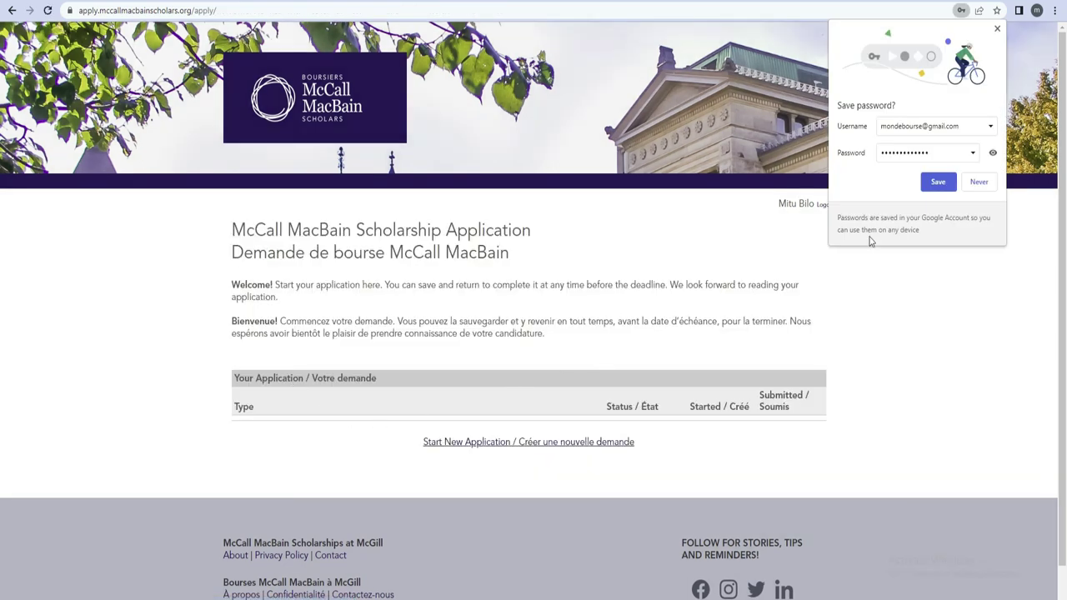
Dismiss Chrome's save-password prompt and choose Start New Application / Créer une nouvelle demande
click(979, 183)
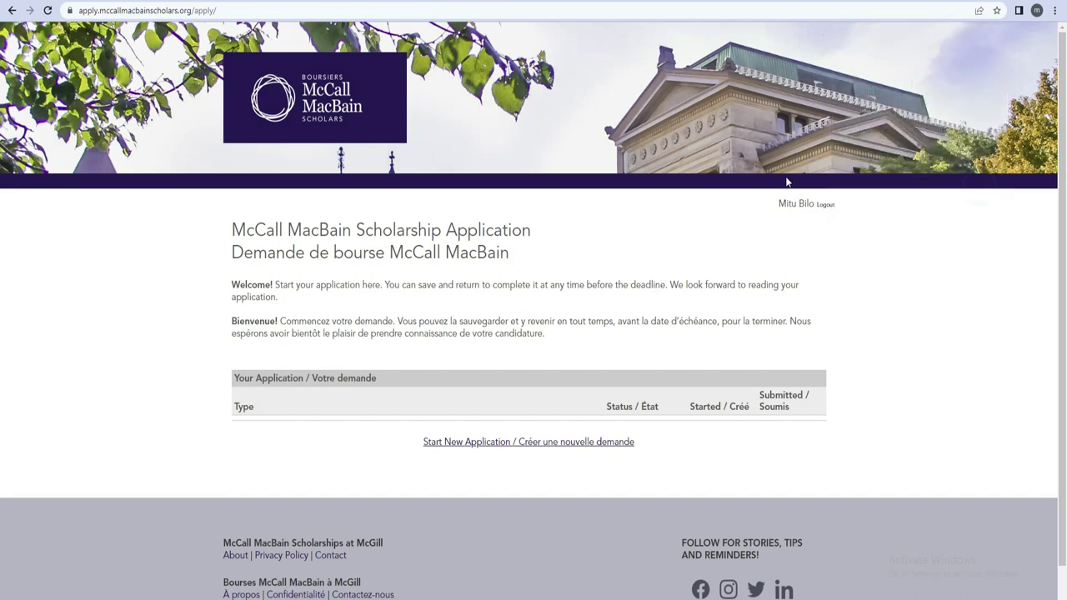
scroll(2, 193, down, 1)
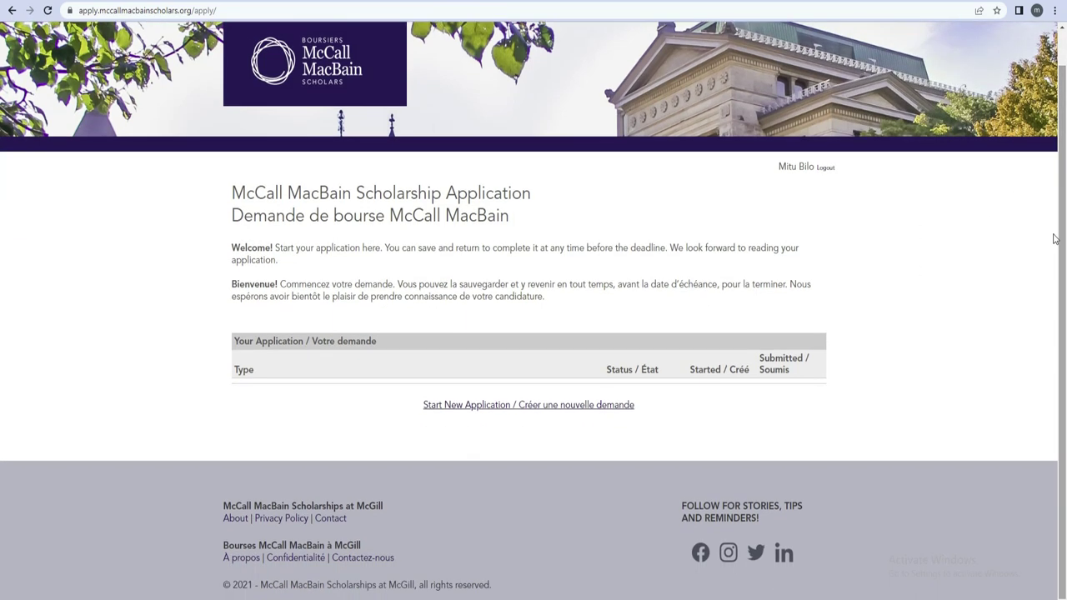
click(504, 407)
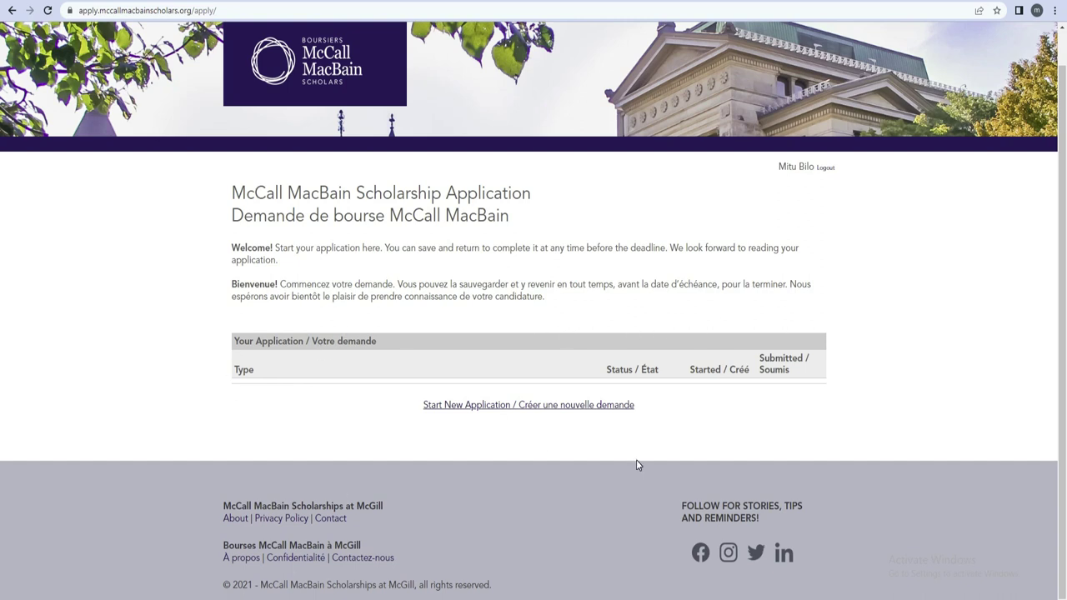
click(532, 408)
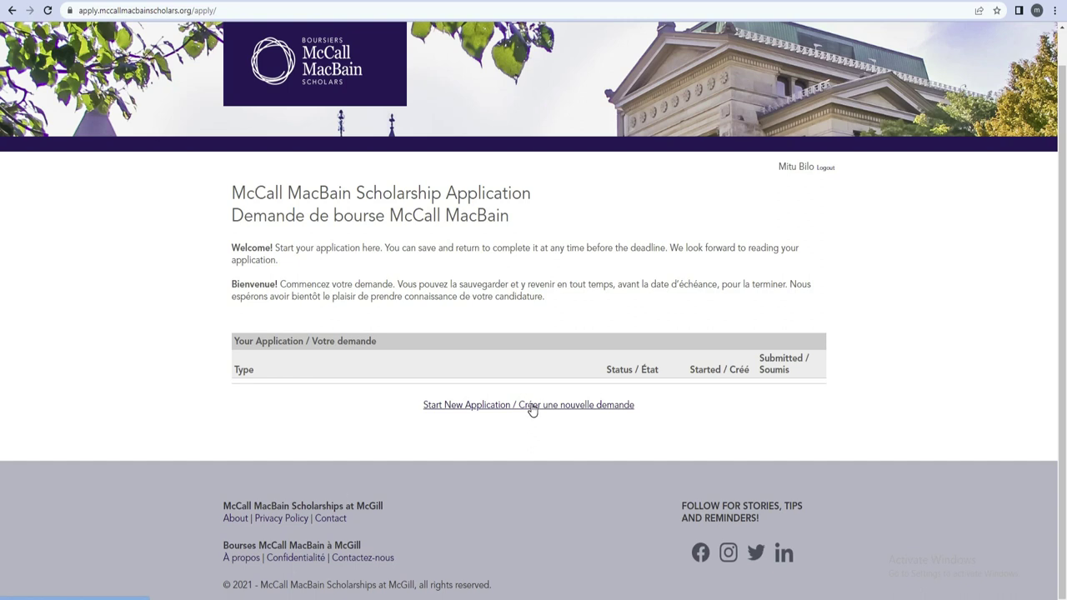
Create and open the 2022-2023 scholarship application, choosing Français / French to reveal the French eligibility section
click(532, 408)
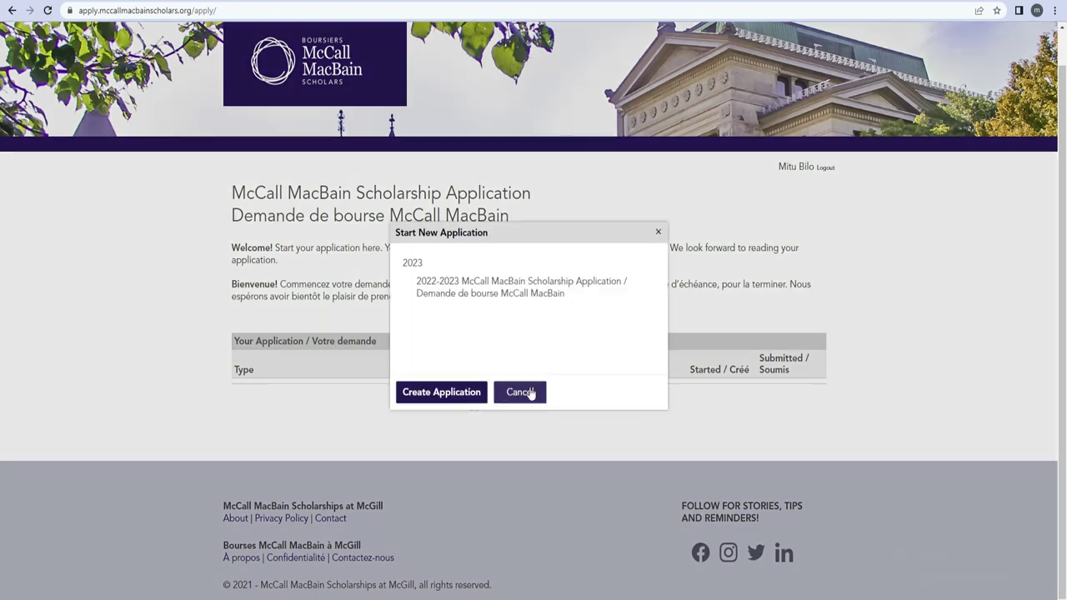
click(450, 393)
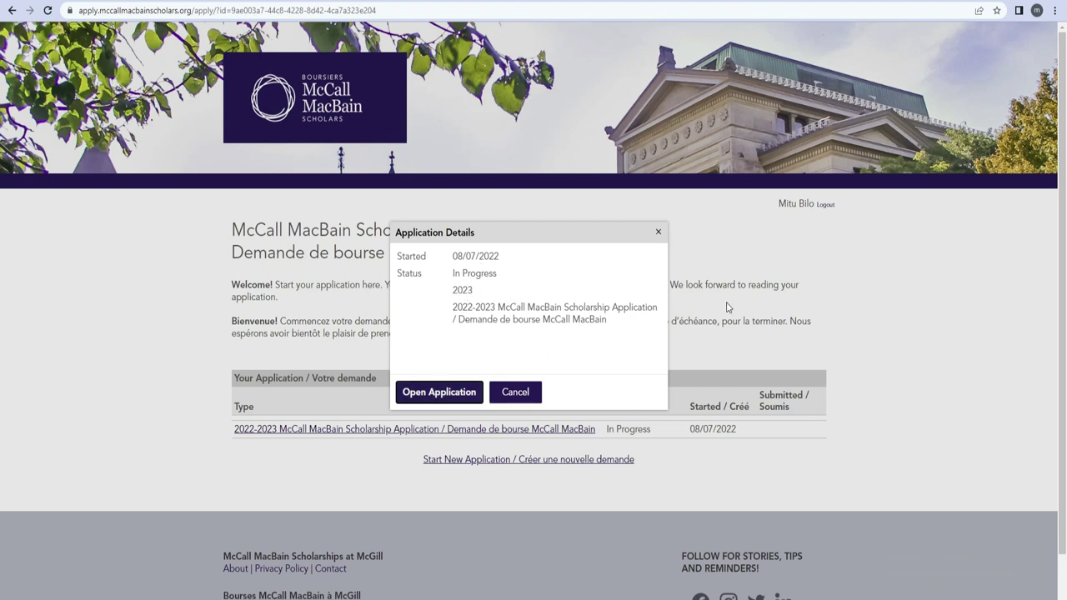
click(450, 396)
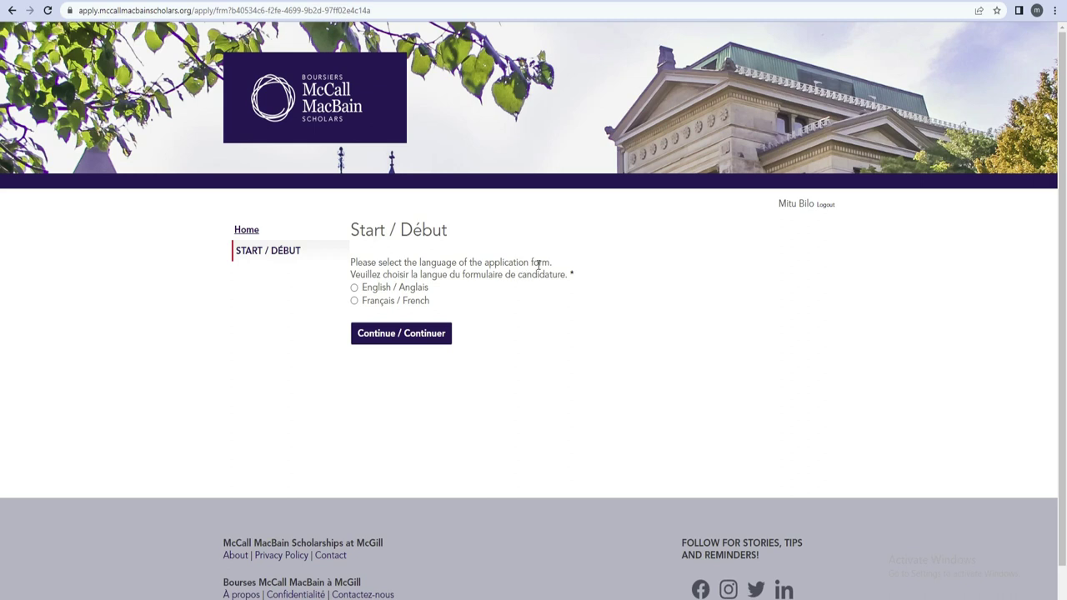
click(354, 300)
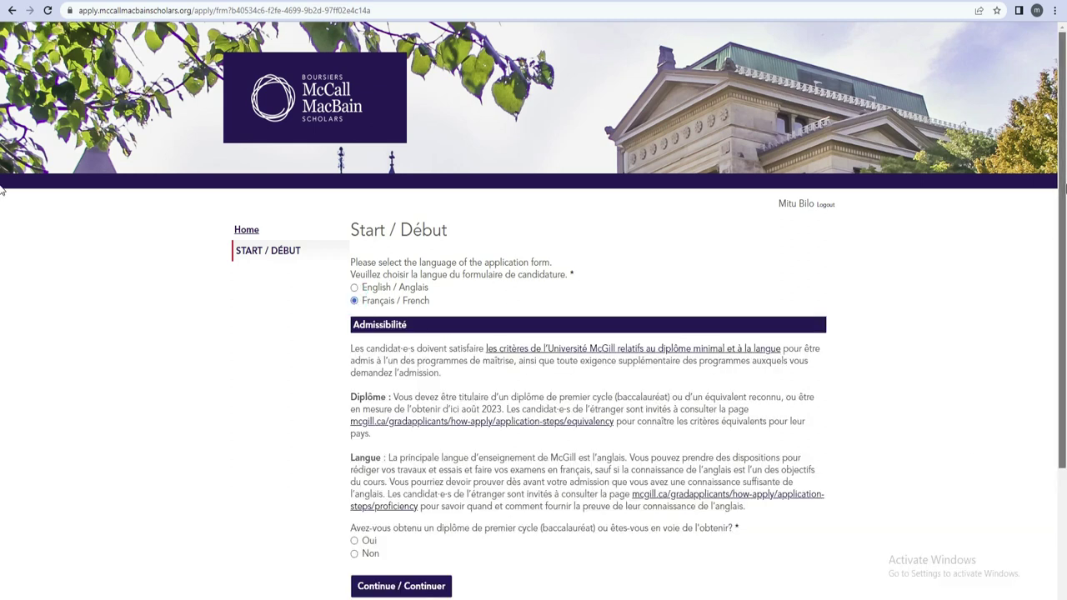
scroll(2, 194, down, 2)
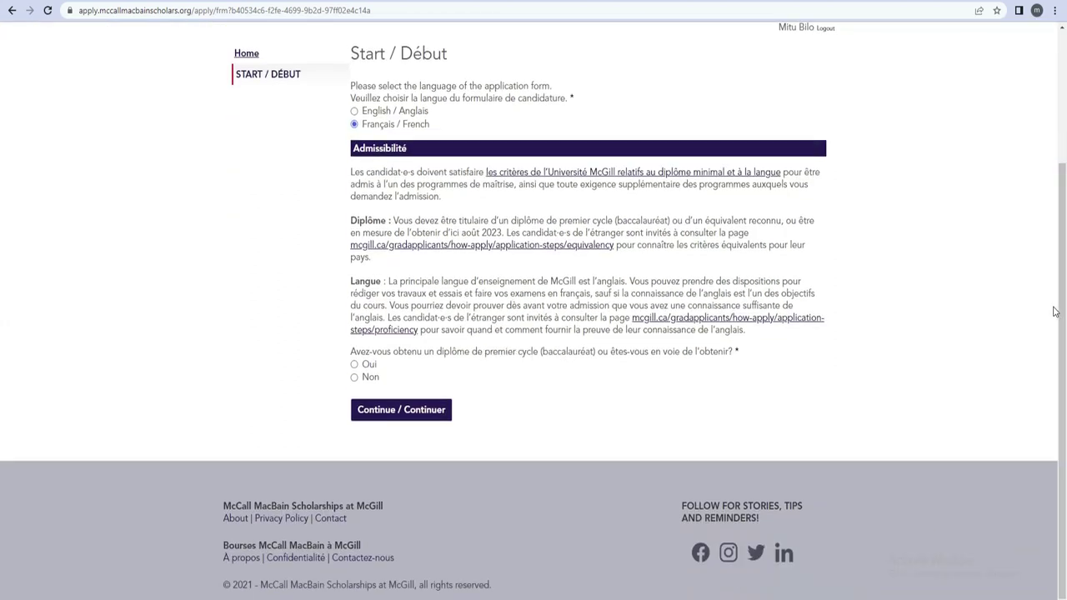